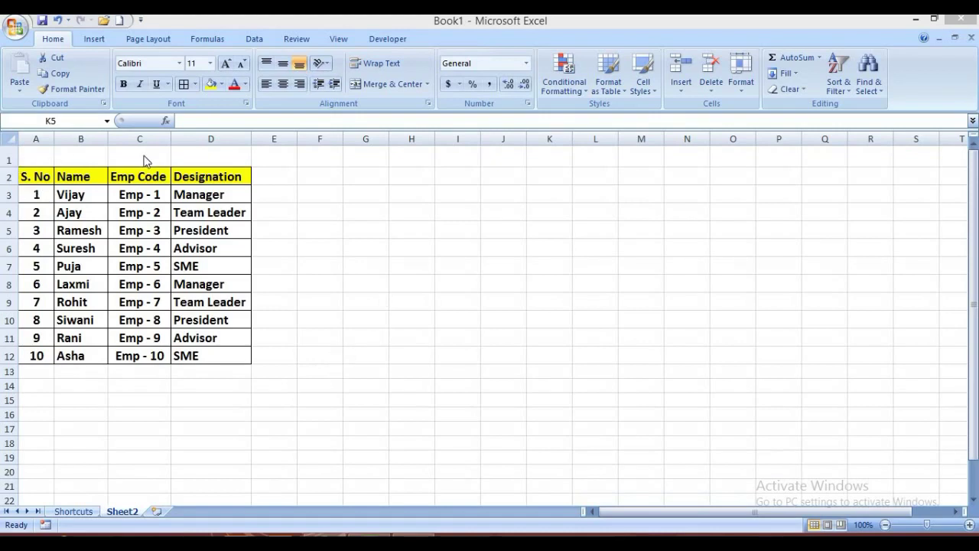
Enter 'XYZ PVT LTD' in A1 and merge and centre it across A1:D1.
click(44, 160)
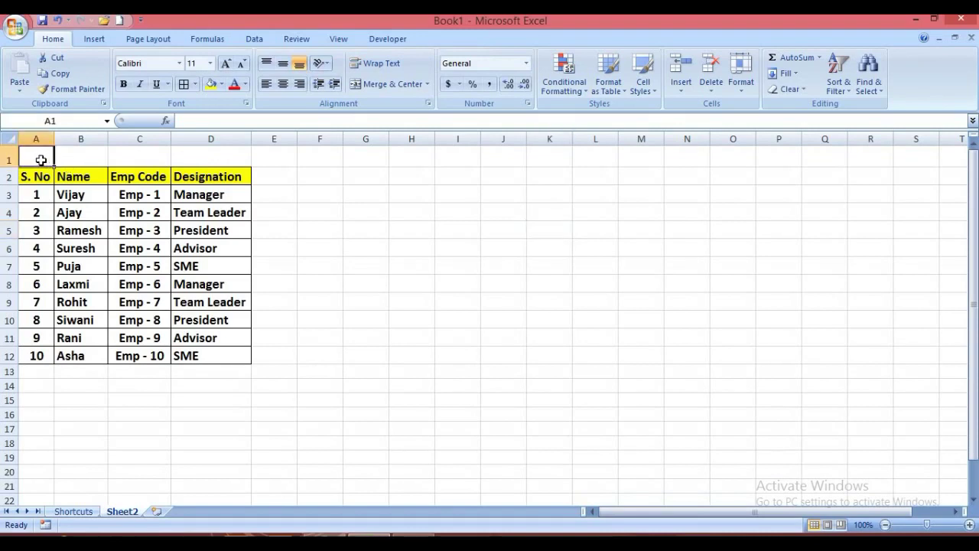
text(XYZ P)
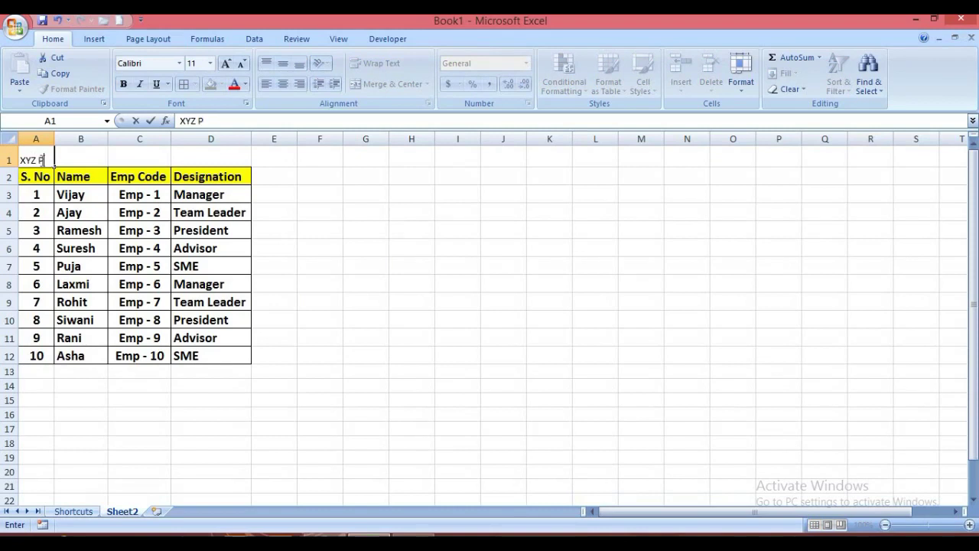
text(VT)
text( LTD)
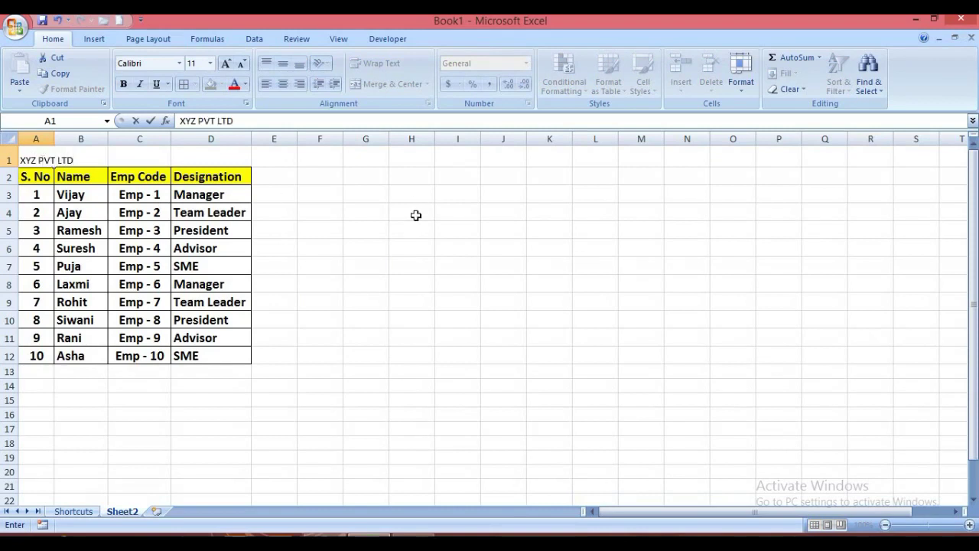
click(411, 213)
click(69, 155)
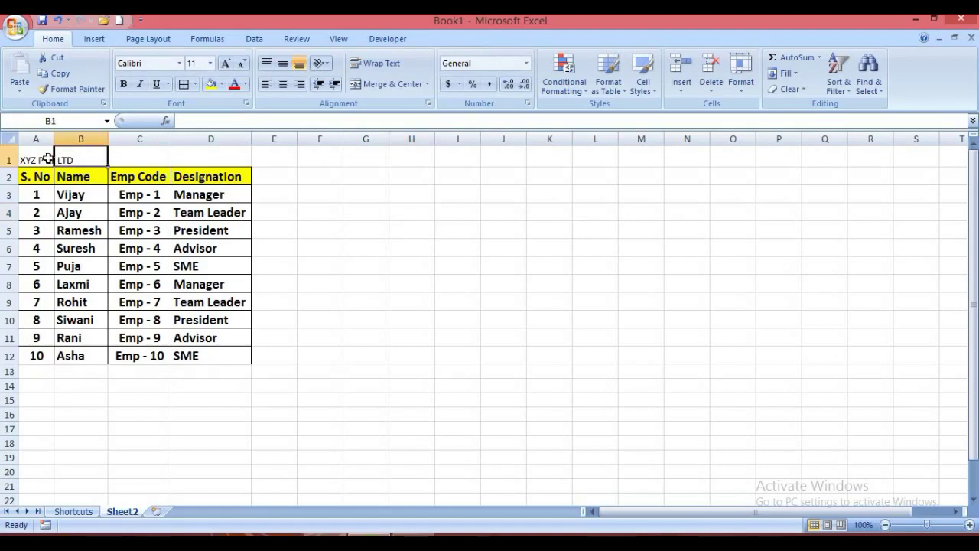
click(49, 159)
drag(54, 163, 230, 160)
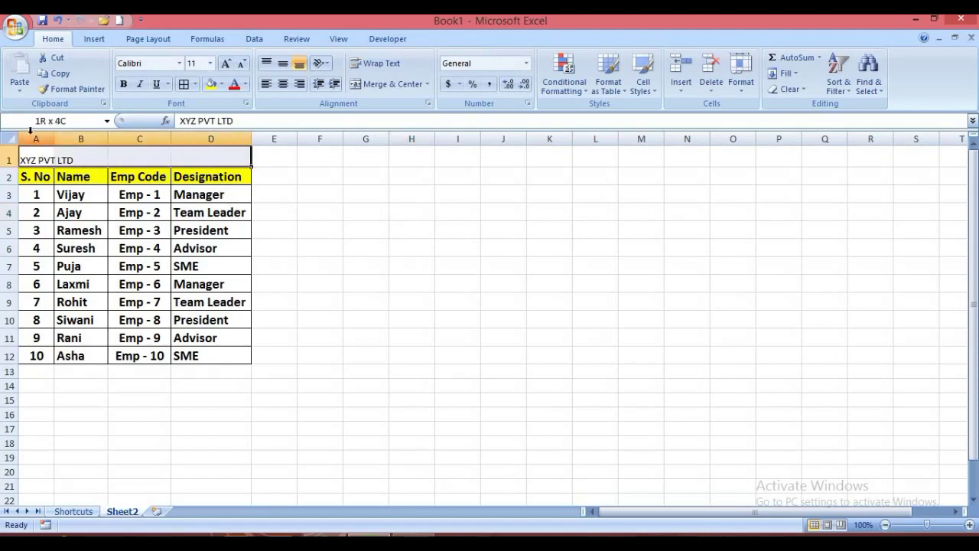
click(397, 85)
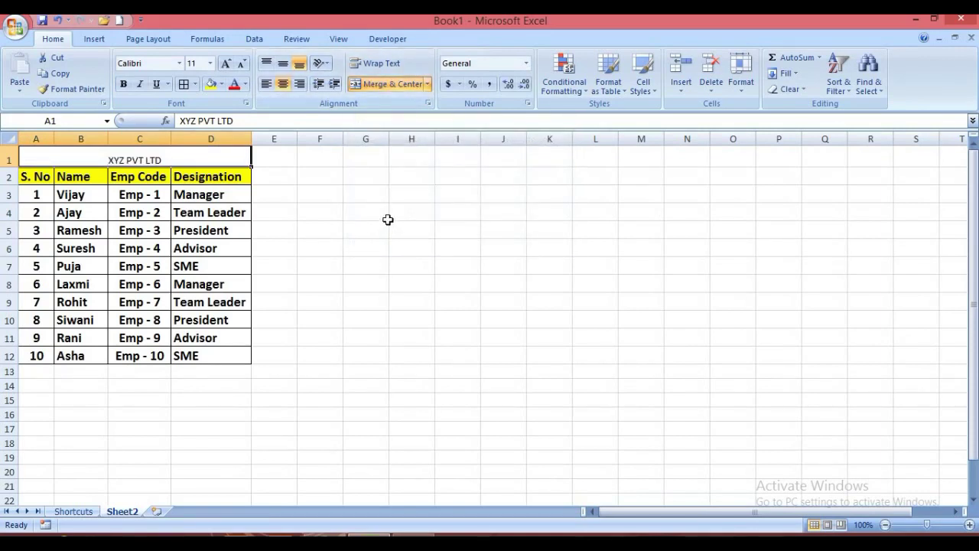
Enlarge the title text to 18 points, keeping its font colour automatic black.
click(227, 64)
click(228, 64)
click(228, 65)
click(227, 64)
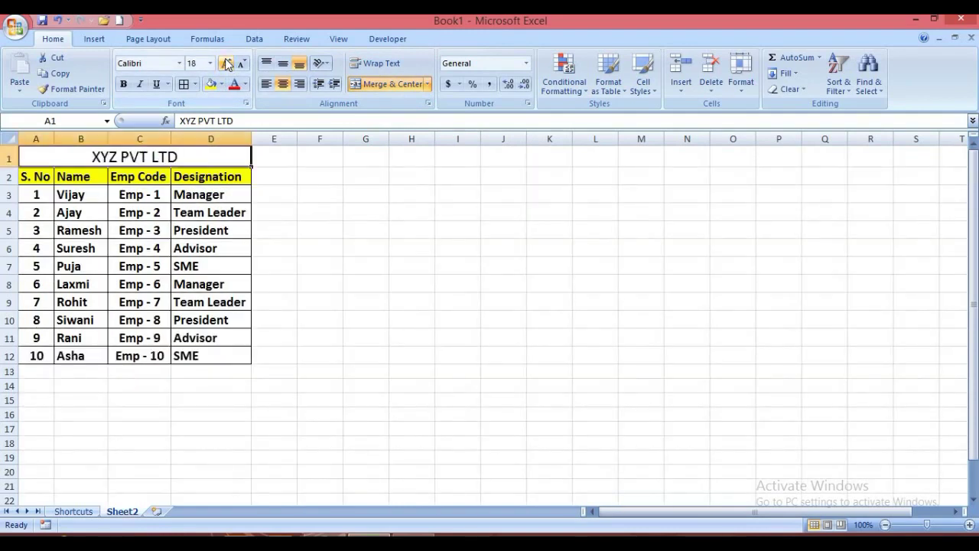
click(234, 86)
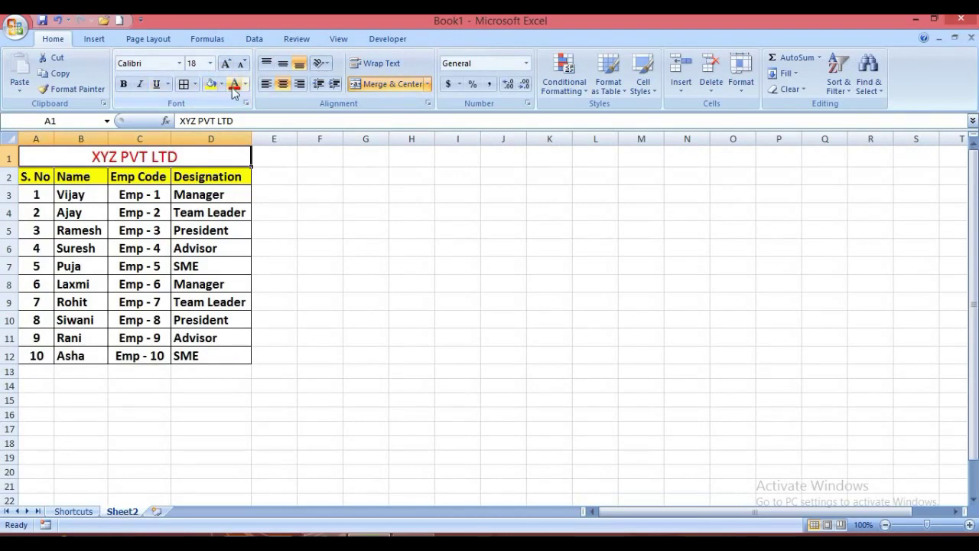
click(245, 84)
click(245, 100)
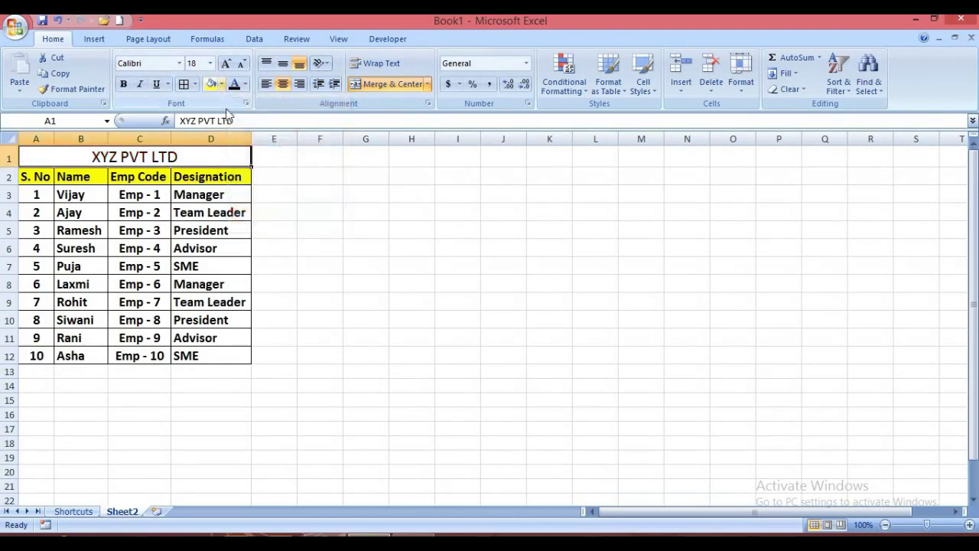
Give the merged title cell a light blue fill.
click(221, 84)
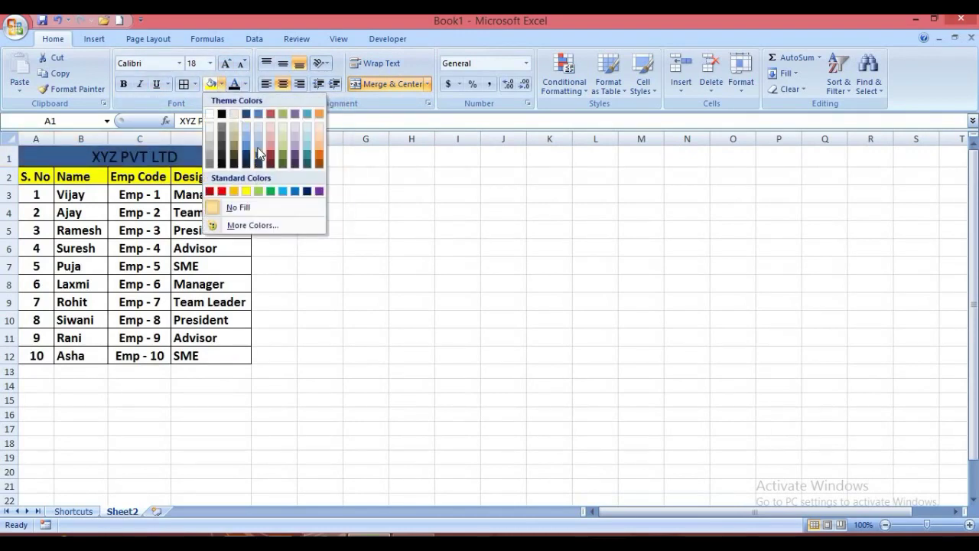
click(417, 268)
click(417, 264)
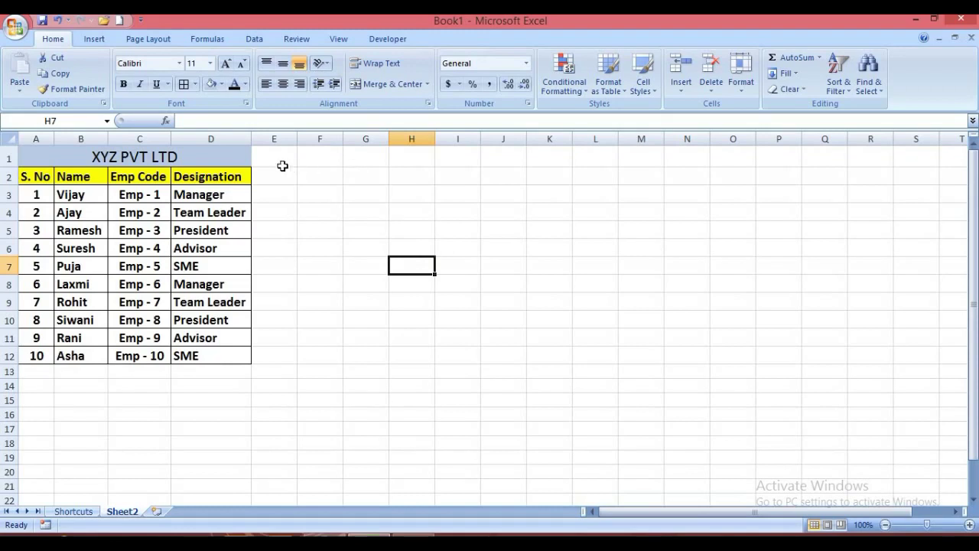
click(280, 156)
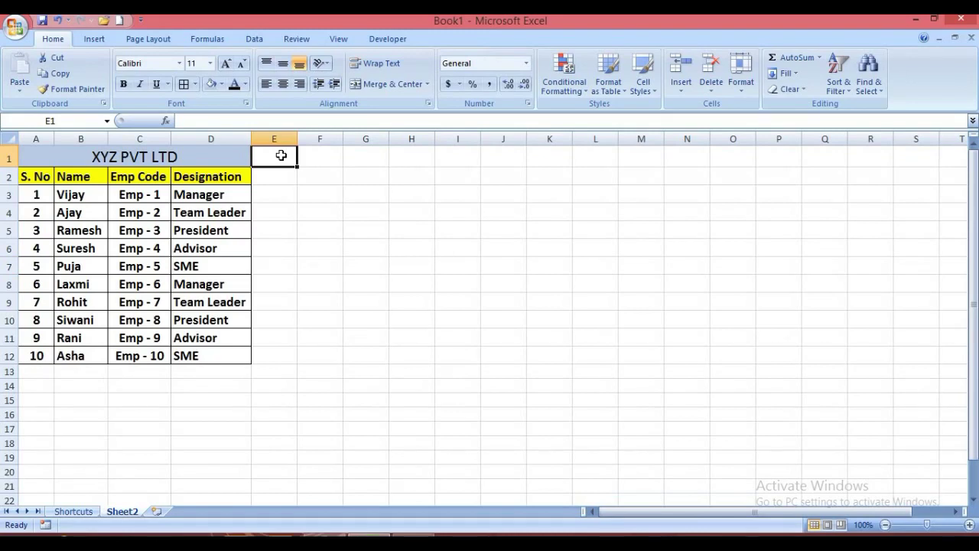
Enter 01-07-2019 in E1 in the 14-Mar date format, and narrow column E to fit.
text(01-07-)
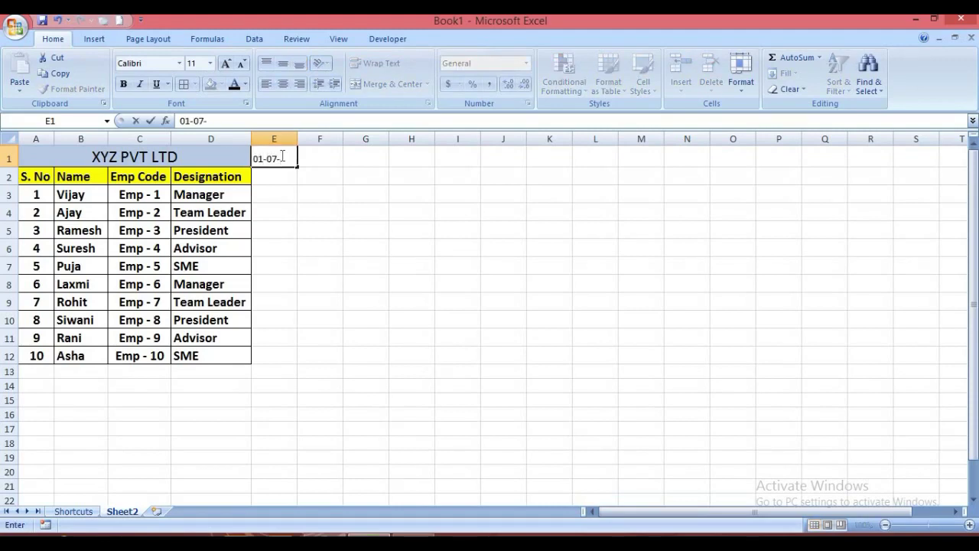
text(2019)
key(Return)
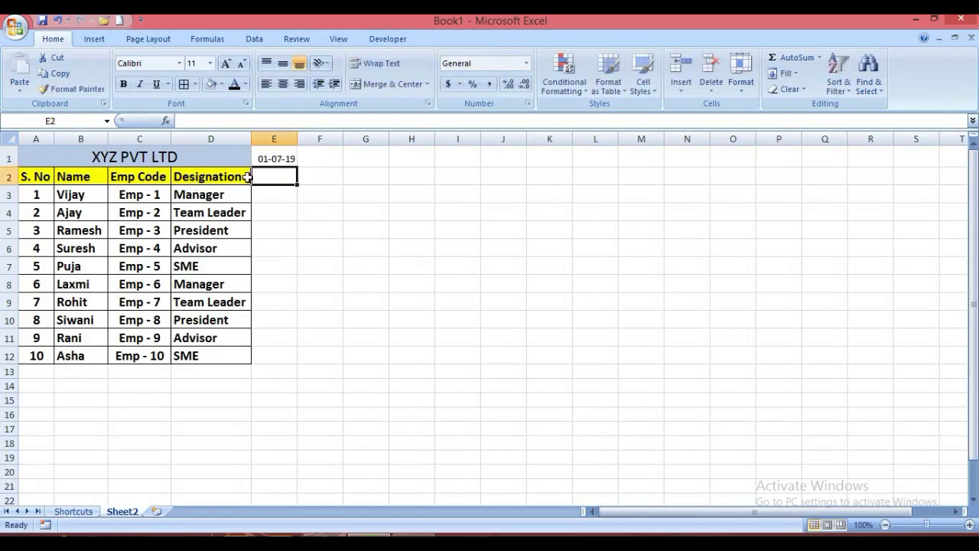
click(276, 159)
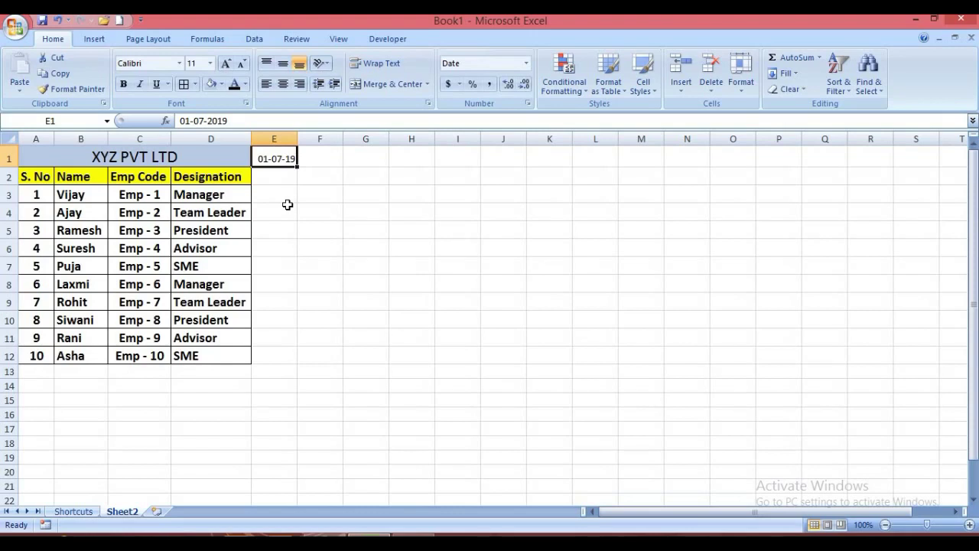
key(ctrl+1)
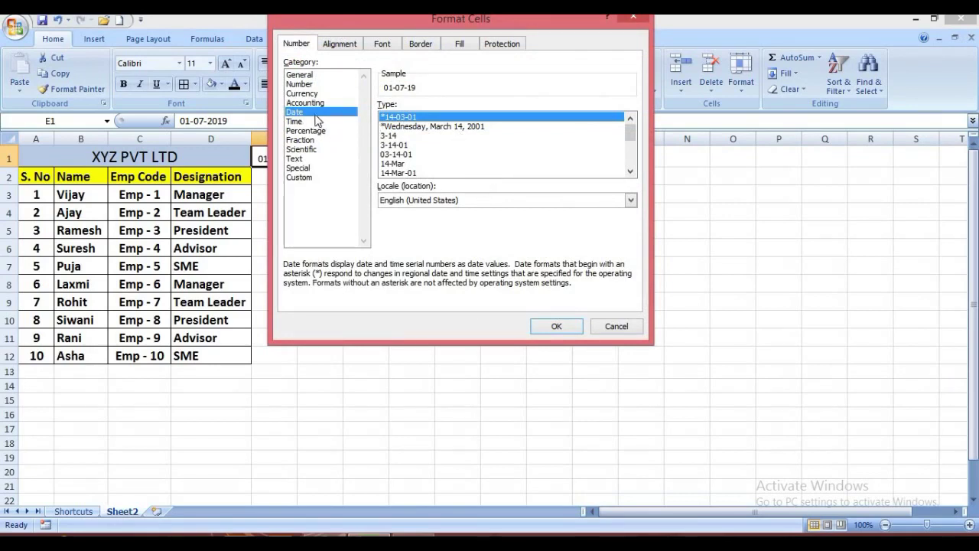
click(474, 164)
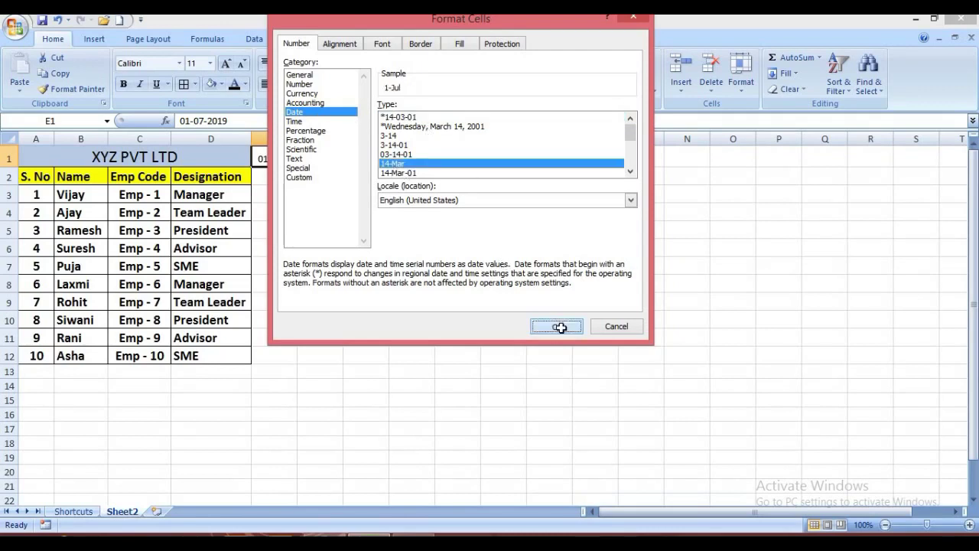
click(557, 326)
drag(298, 138, 287, 139)
Enter the next-day formula =E1+1 in F1.
click(304, 160)
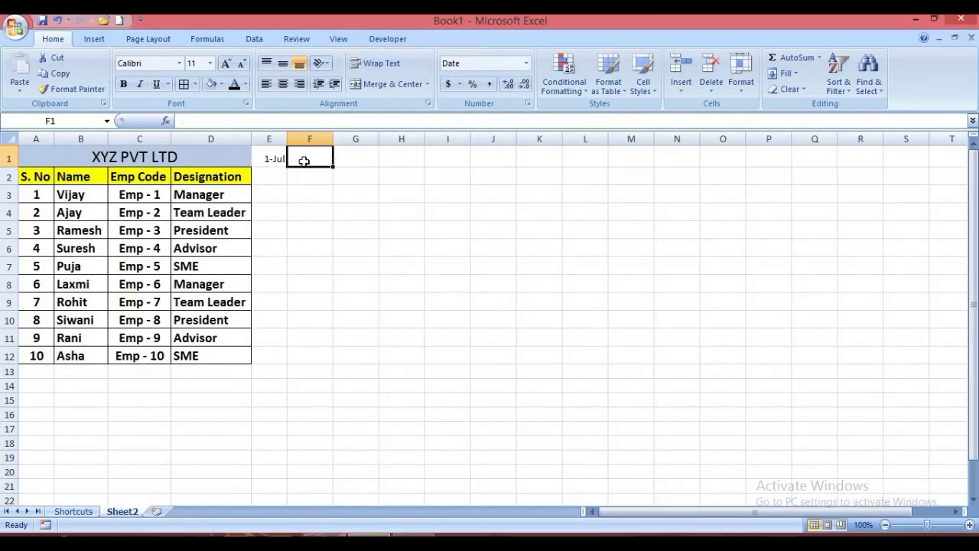
drag(288, 138, 284, 138)
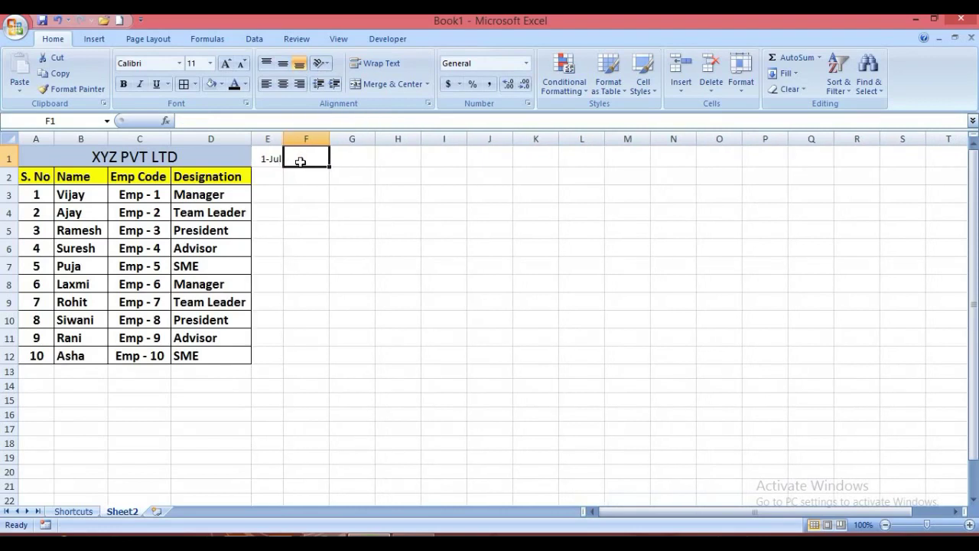
text(=)
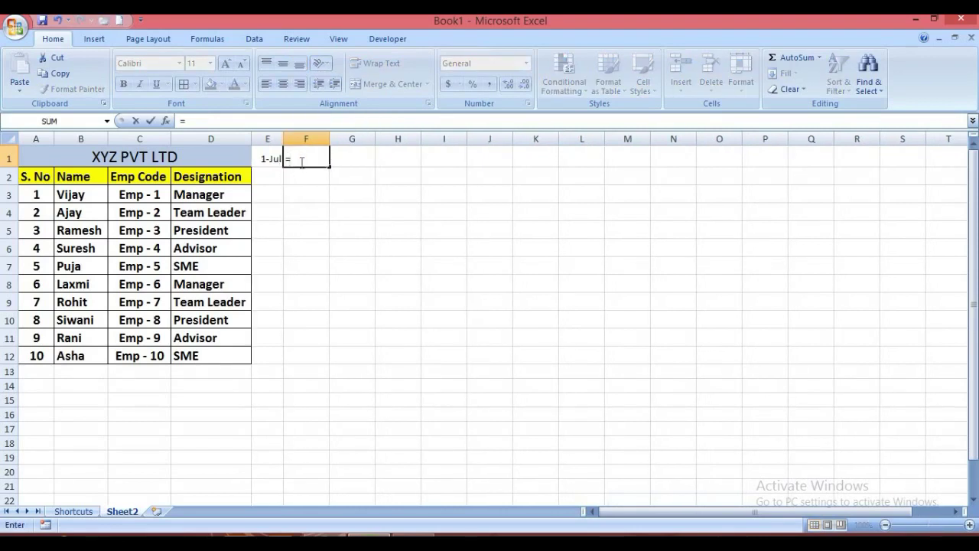
key(Left)
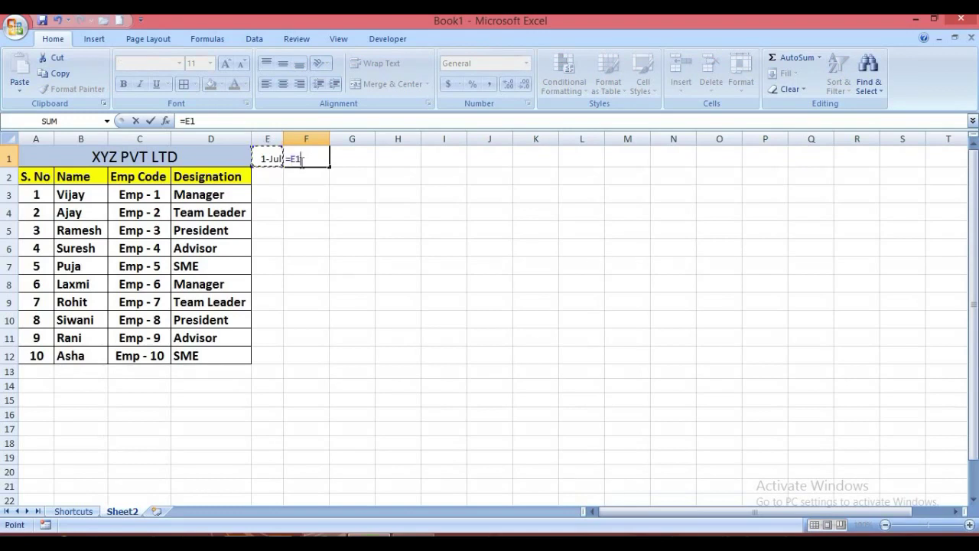
text(+1)
key(Return)
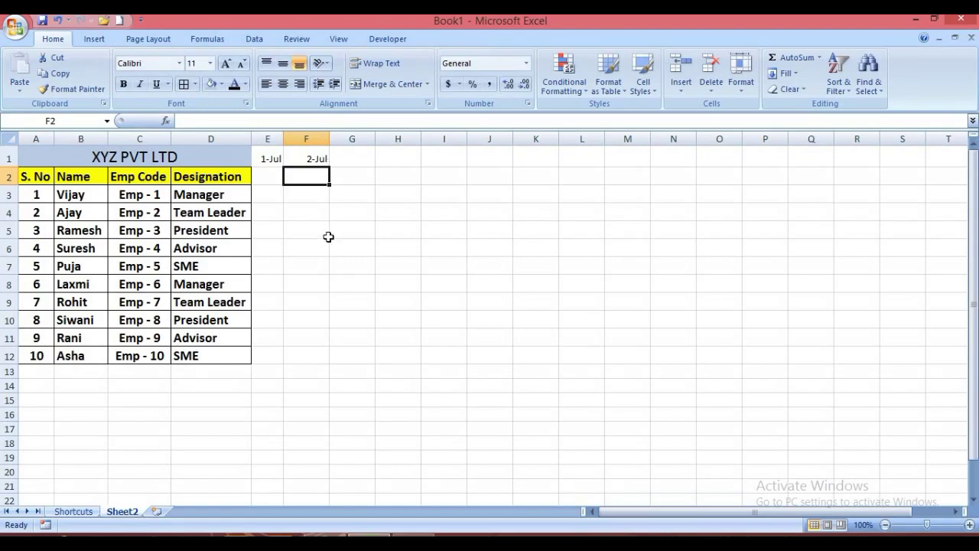
click(315, 158)
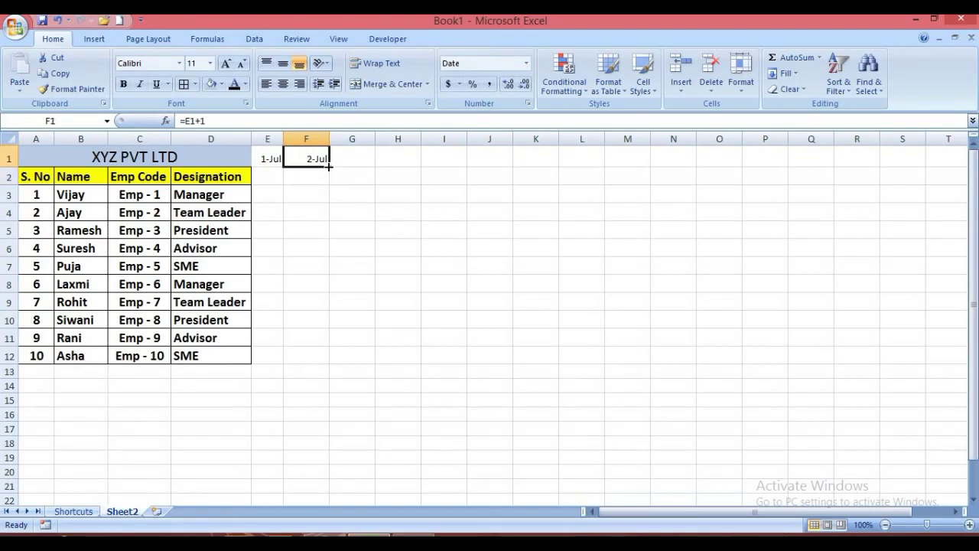
Fill the next-day formula right so row 1 ends at 31-Jul in AI1.
mouse_move(345, 167)
mouse_down()
mouse_move(964, 179)
mouse_move(927, 164)
mouse_up()
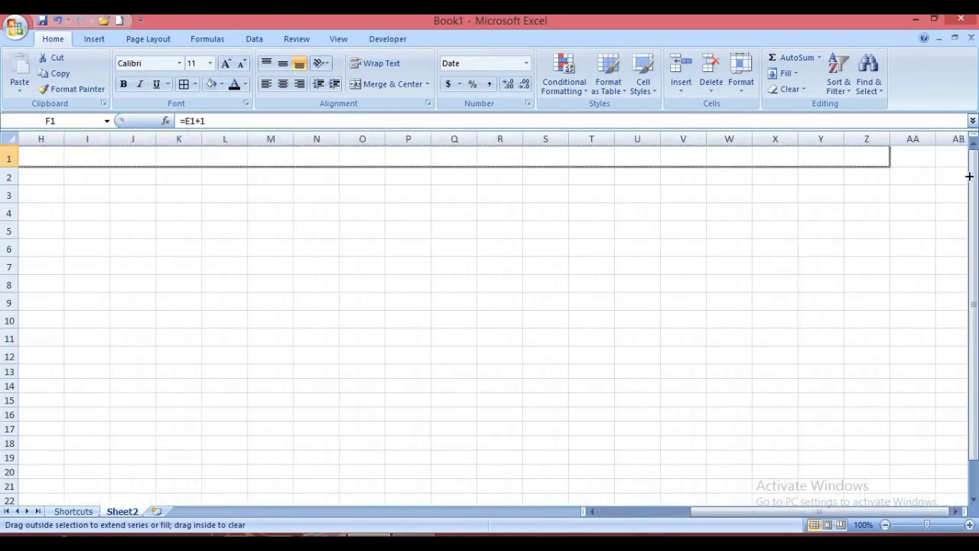
drag(924, 164, 925, 165)
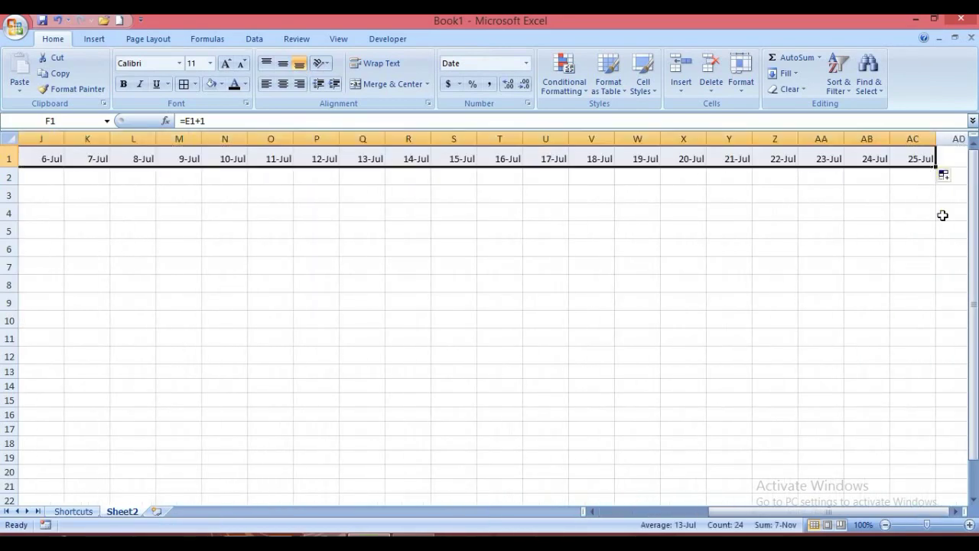
mouse_move(935, 166)
mouse_down()
mouse_move(971, 171)
mouse_move(850, 167)
mouse_up()
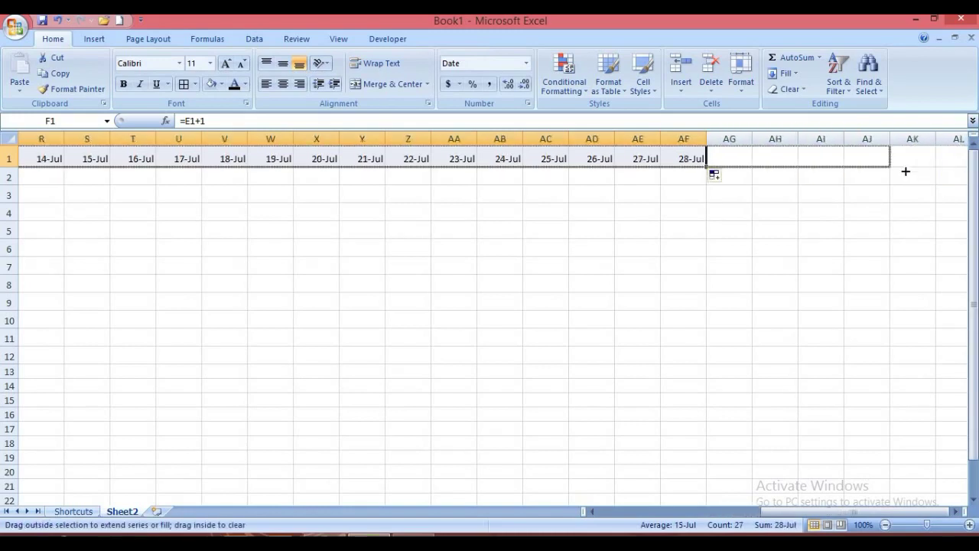
drag(850, 167, 760, 162)
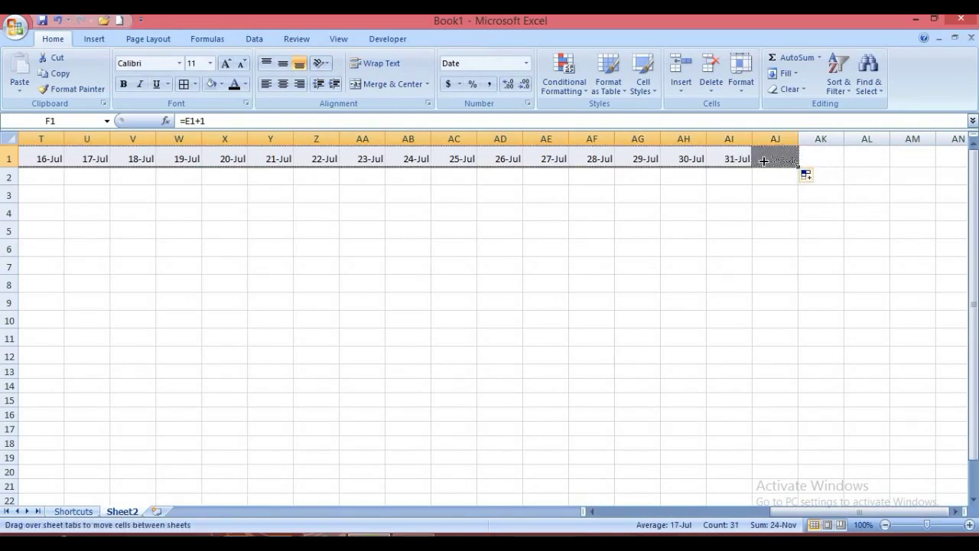
click(686, 212)
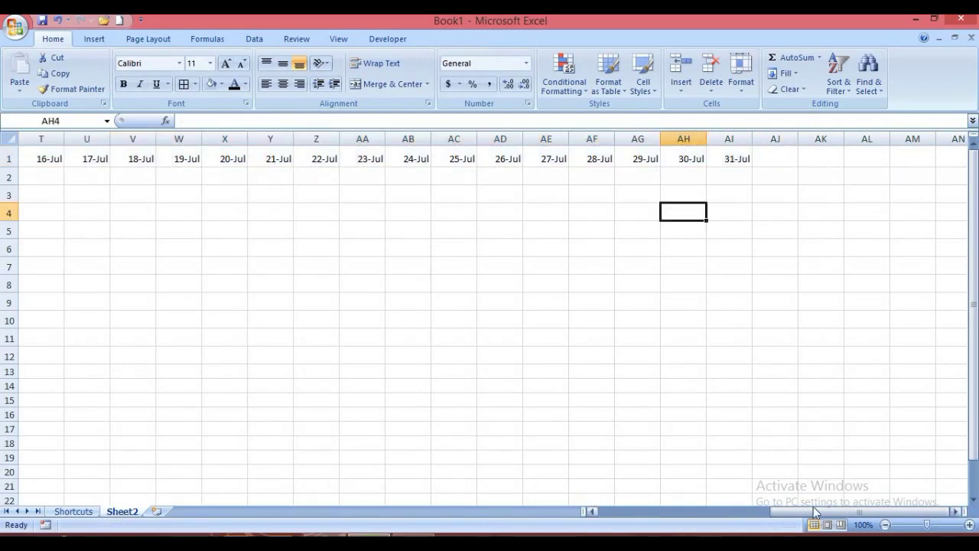
drag(816, 513, 618, 520)
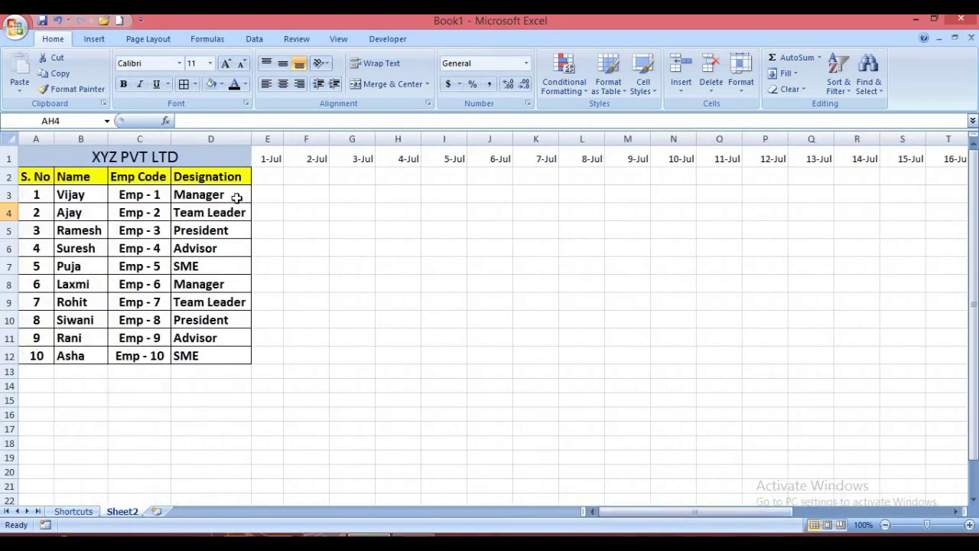
click(264, 177)
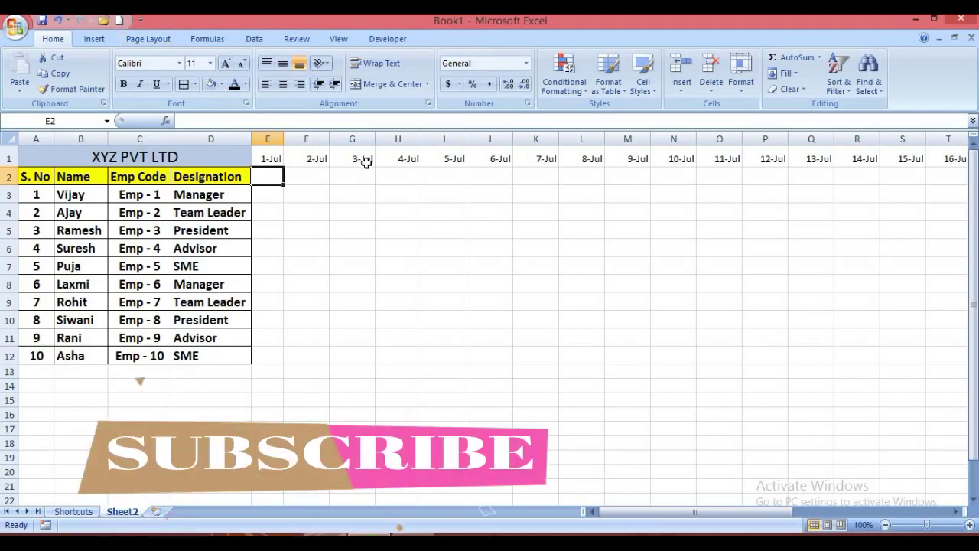
Widen column E and enter =TEXT(E1,"ddd") in E2 to show the weekday.
drag(281, 138, 293, 139)
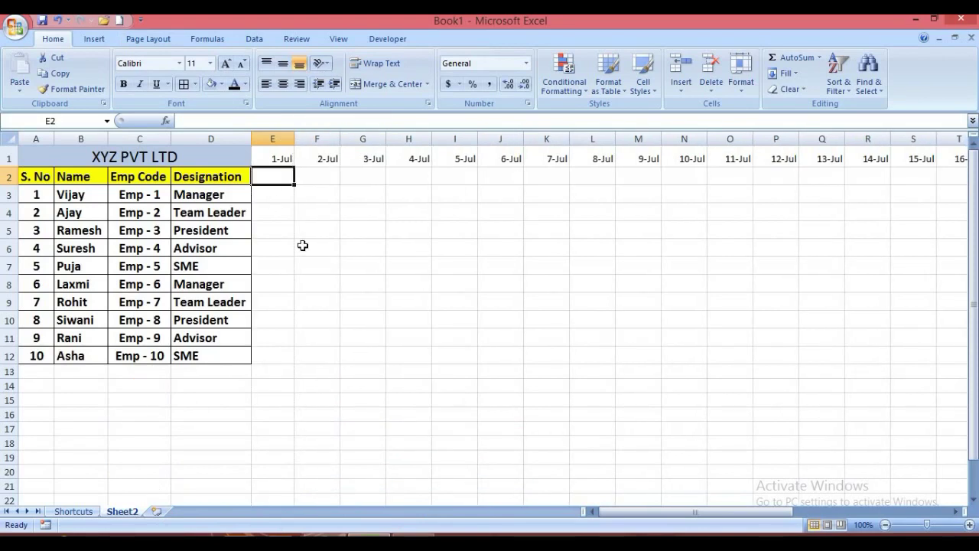
text(=text)
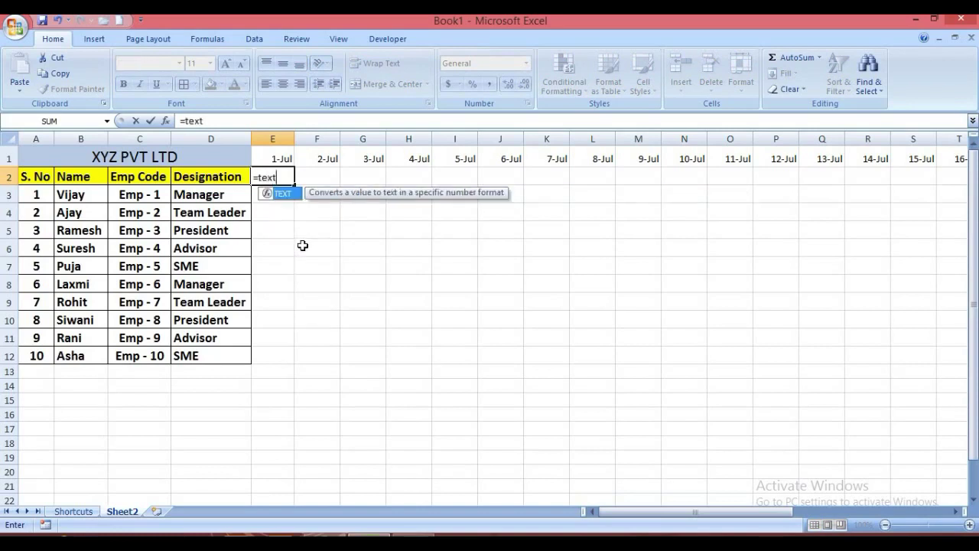
key(Tab)
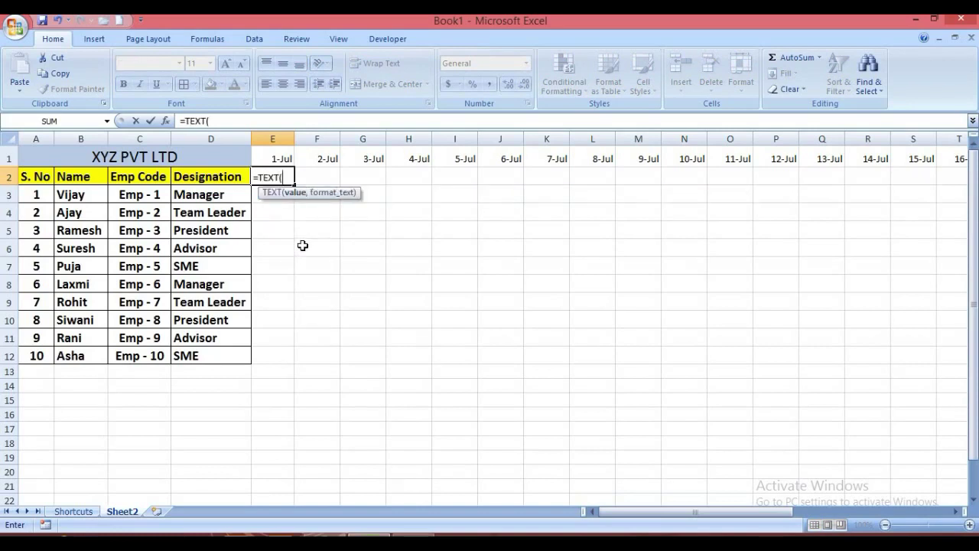
key(Up)
text(,)
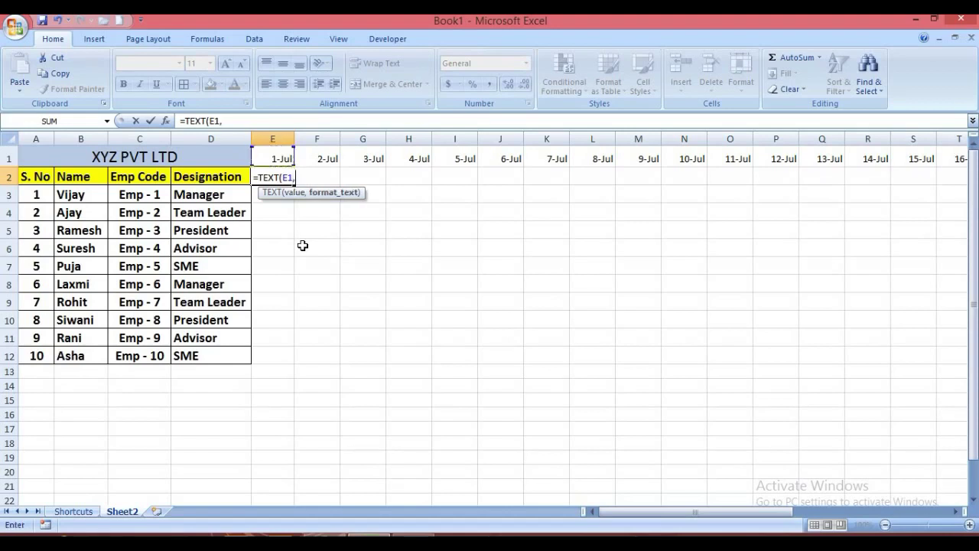
text("ddd)
key(Return)
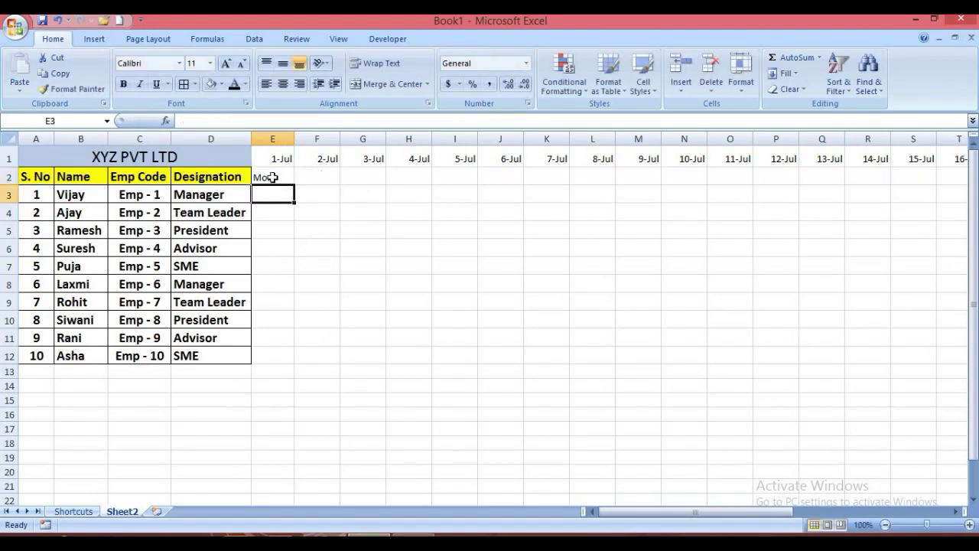
click(945, 545)
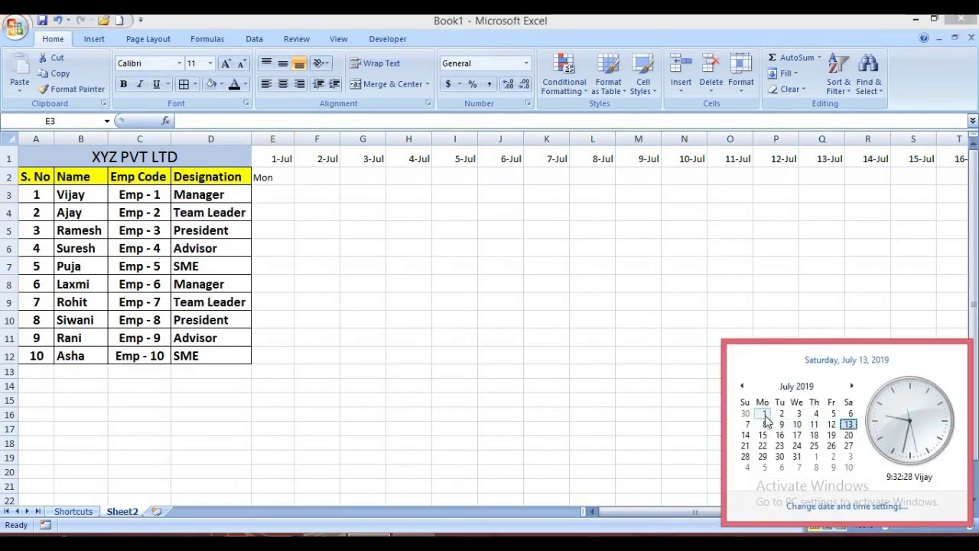
Copy the weekday formula across row 2 through AI2 (31-Jul).
click(283, 177)
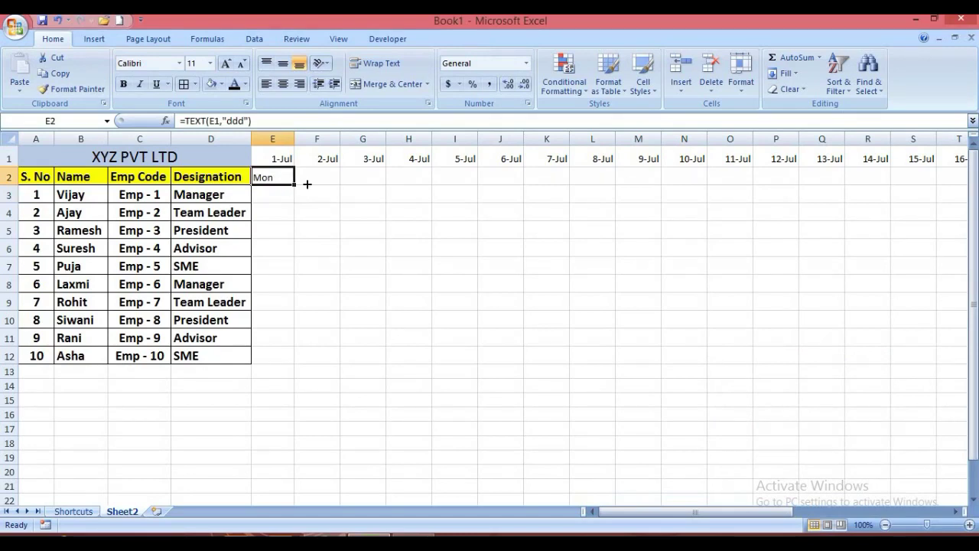
drag(307, 183, 976, 202)
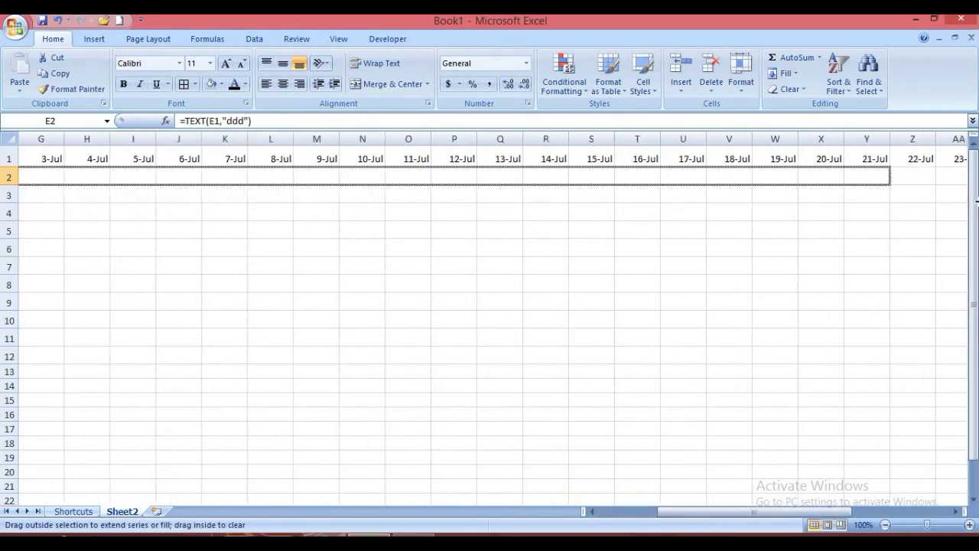
drag(976, 201, 872, 193)
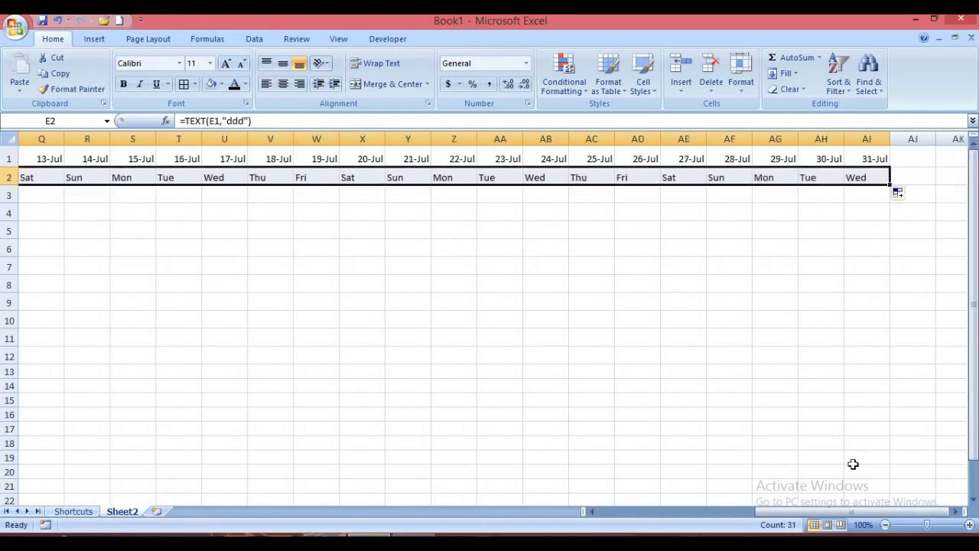
drag(869, 516, 714, 516)
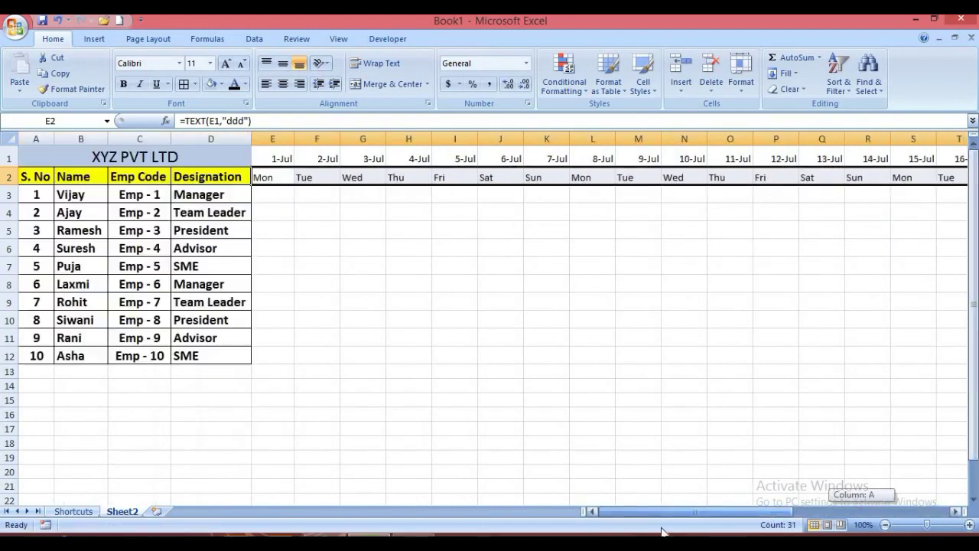
Fill the date row E1:AI1 olive green.
click(480, 271)
click(273, 156)
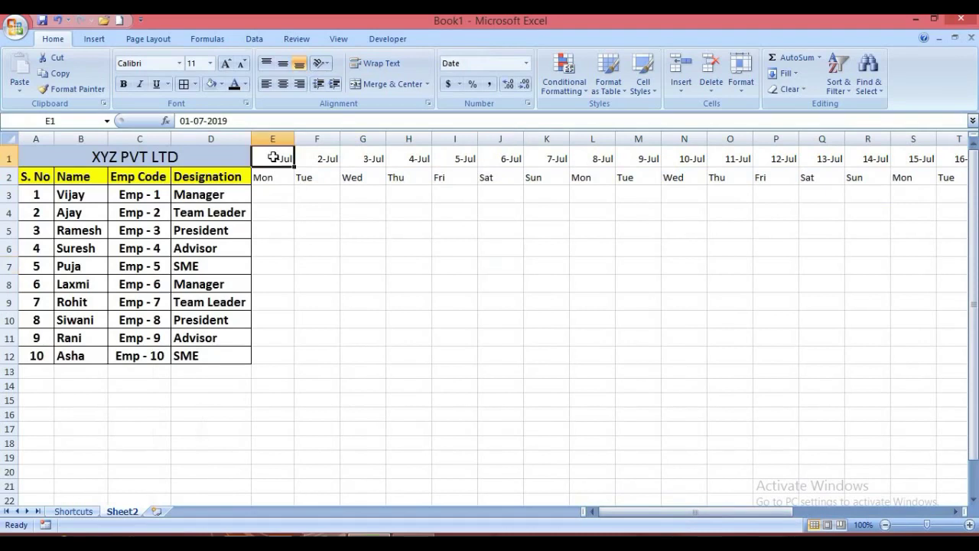
key(shift+Right)
key(ctrl+shift+Right)
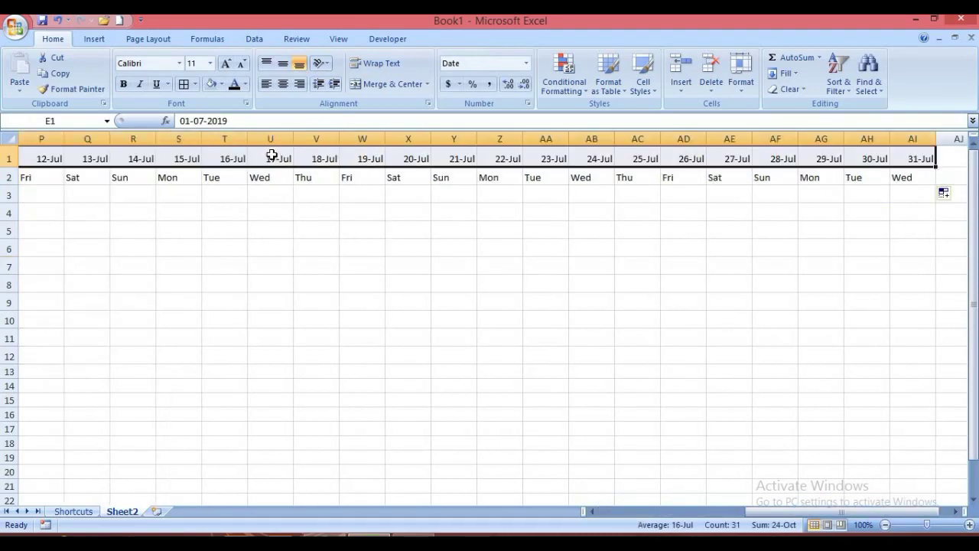
click(220, 85)
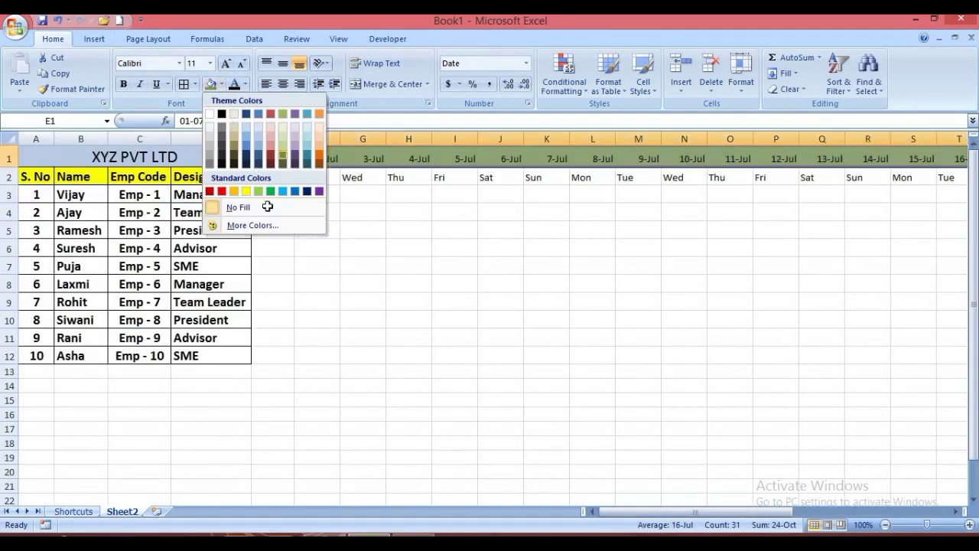
click(283, 158)
Fill the weekday row E2:AI2 lavender.
click(270, 180)
key(ctrl+shift+Right)
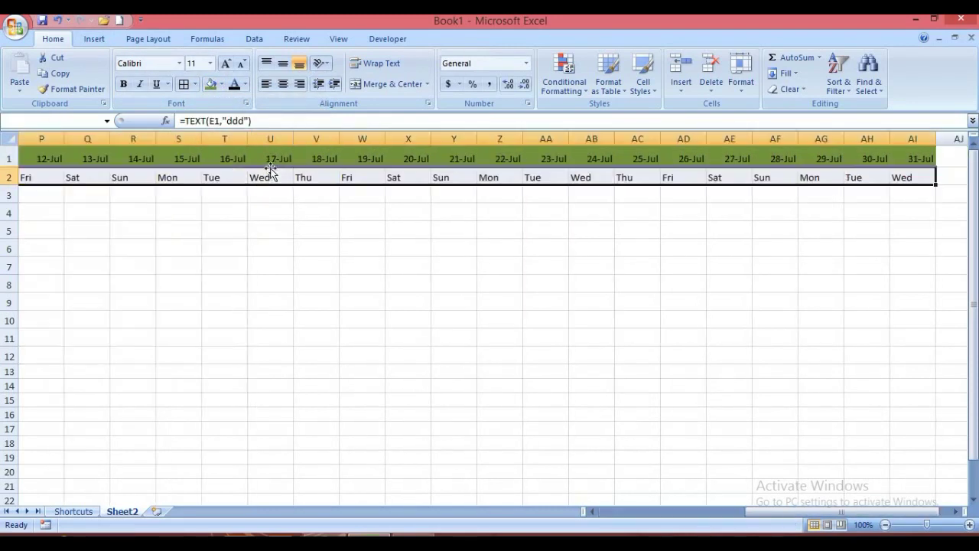
click(221, 84)
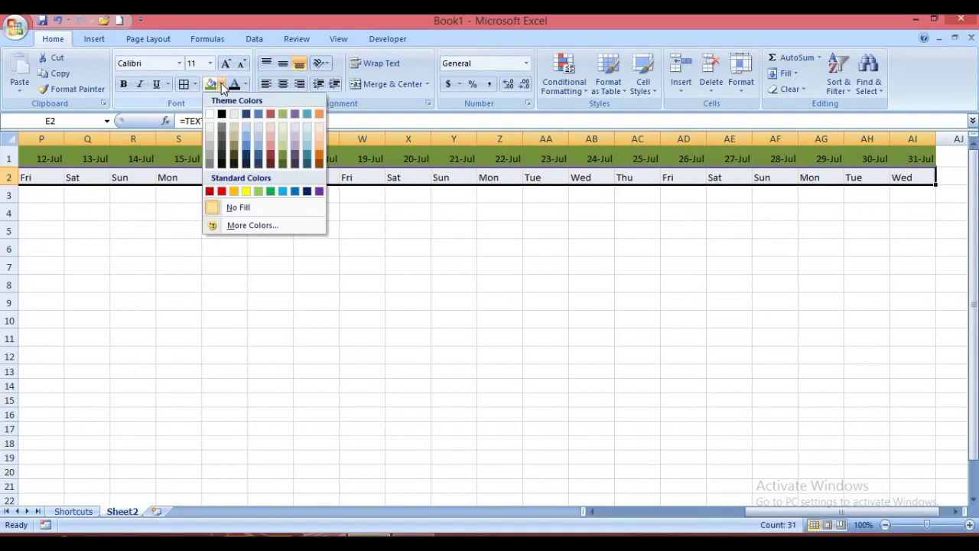
click(295, 141)
click(406, 249)
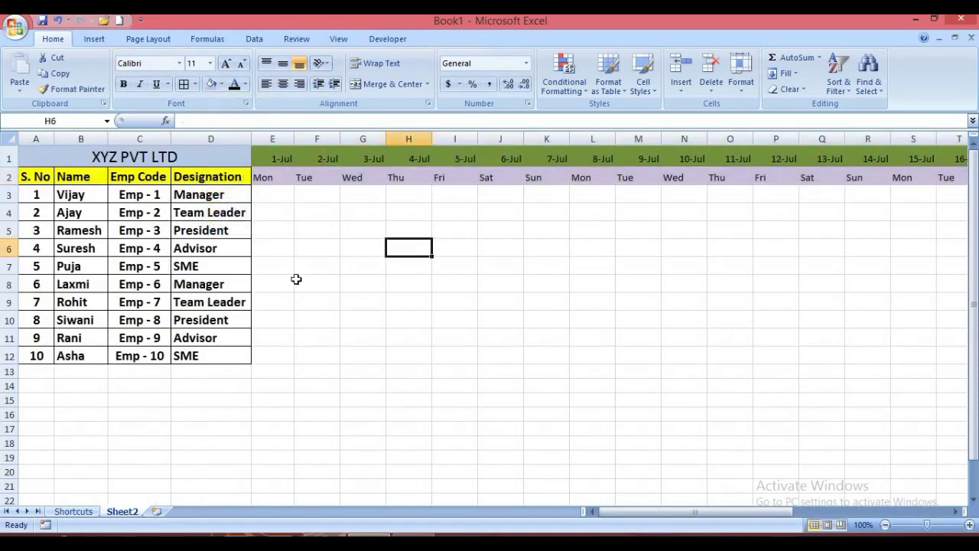
click(272, 196)
click(273, 158)
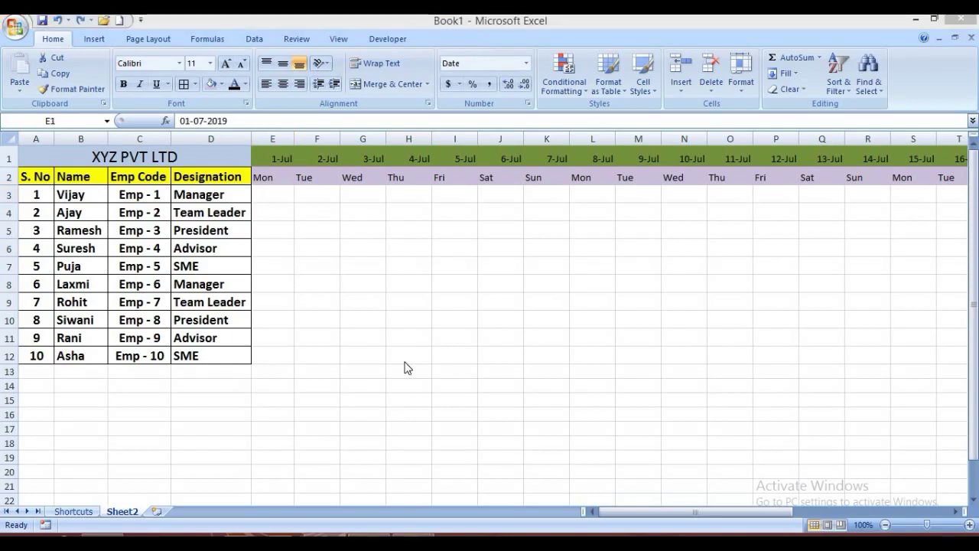
Apply All Borders to the attendance grid E1:AI12.
click(275, 158)
key(shift+Down)
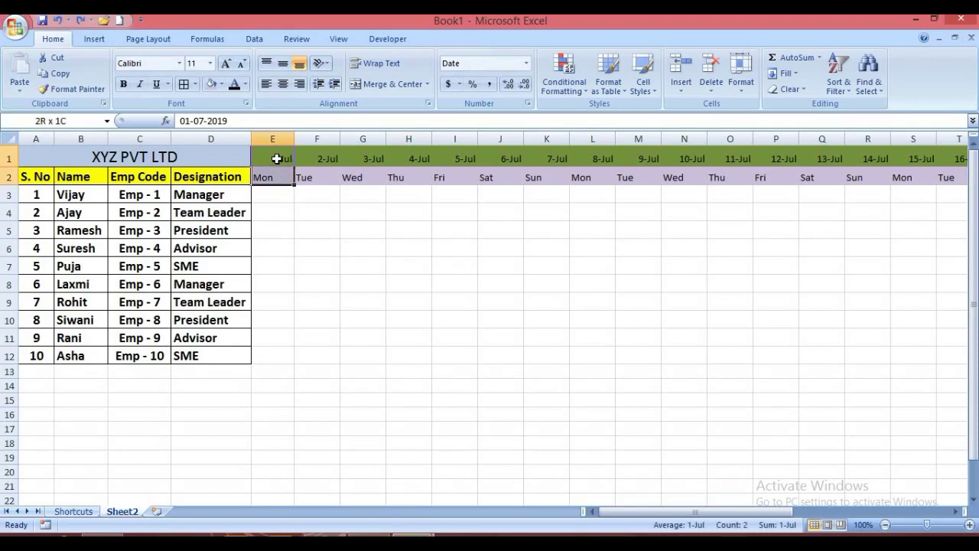
key(shift+Down)
key(shift+Down)
key(shift+Down)
key(shift+Down)
key(shift+Down)
key(shift+Down)
key(shift+Down)
key(shift+Down)
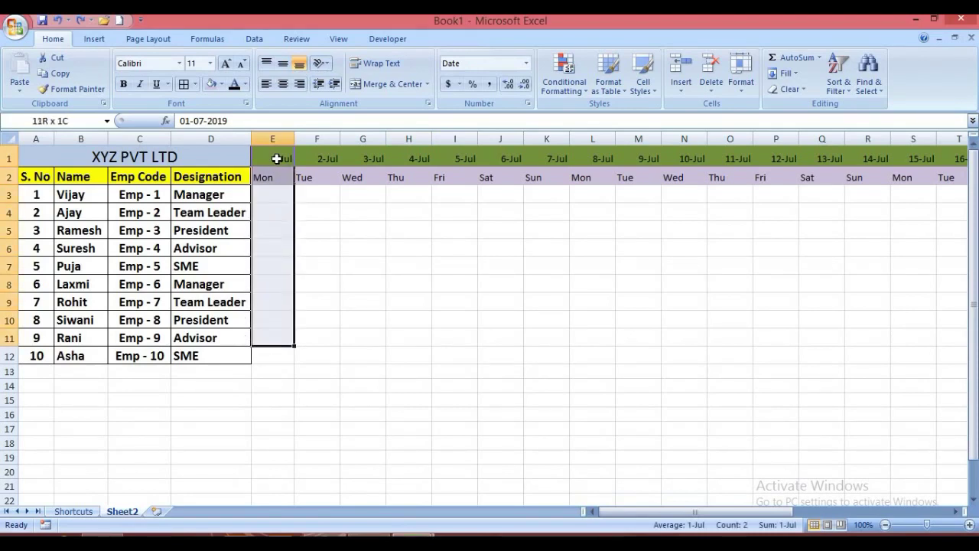
key(shift+Down)
key(ctrl+shift+Right)
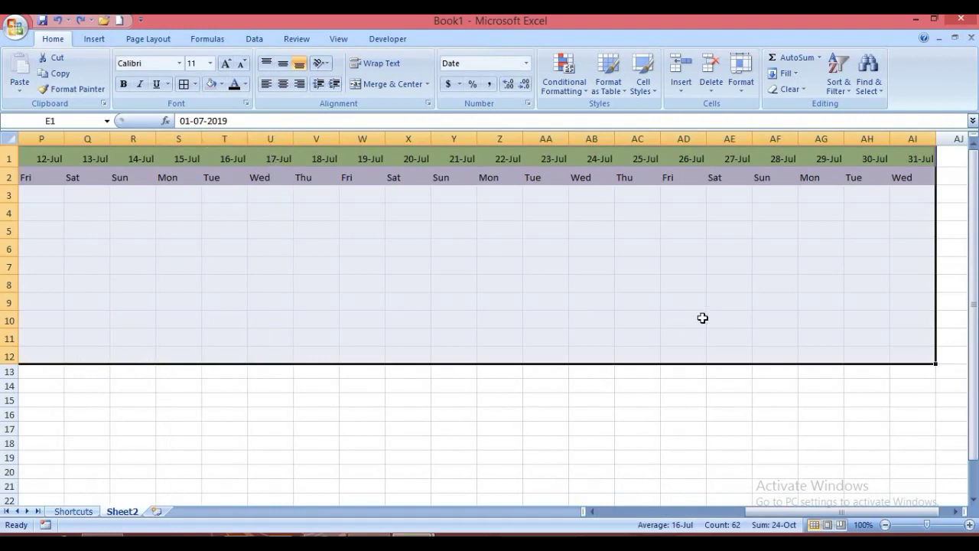
click(196, 86)
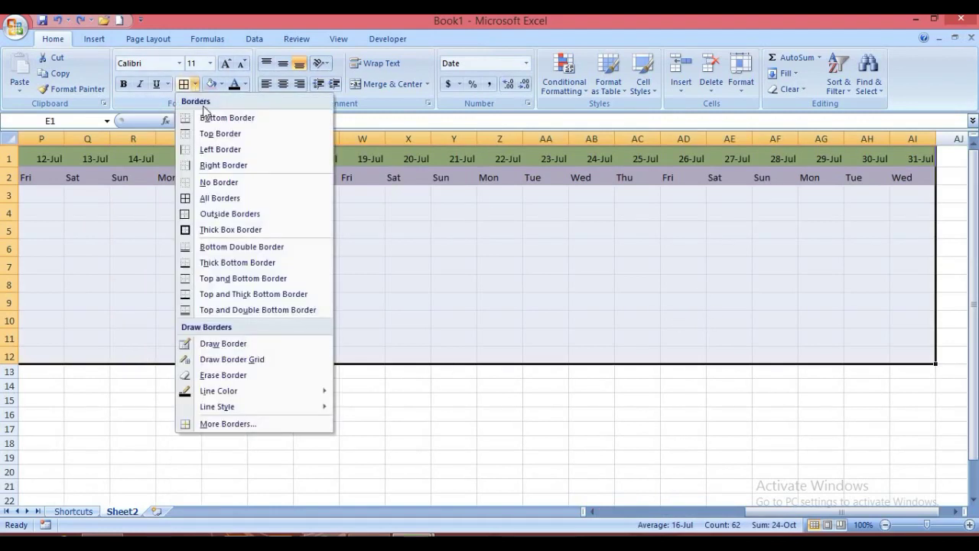
click(211, 200)
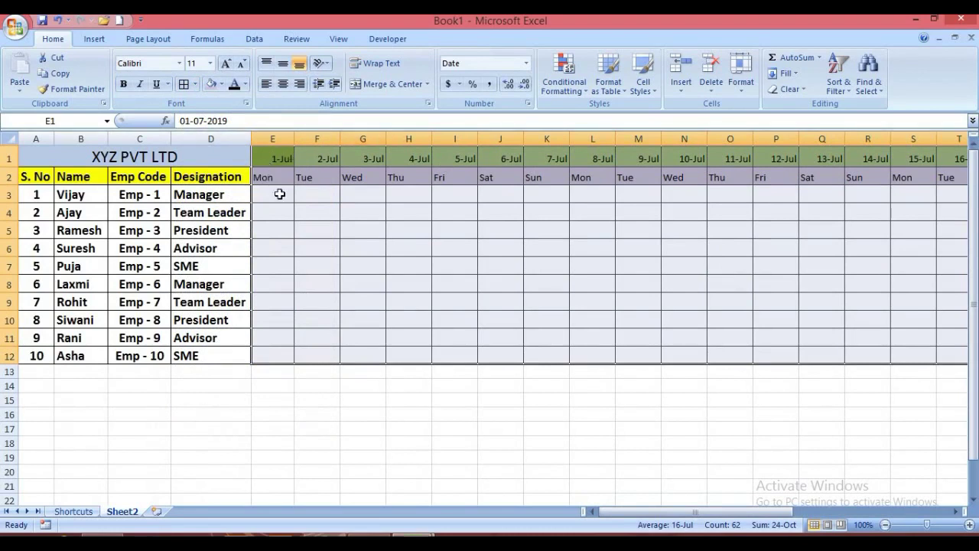
Bold the date and weekday headers and AutoFit the date column widths.
click(124, 84)
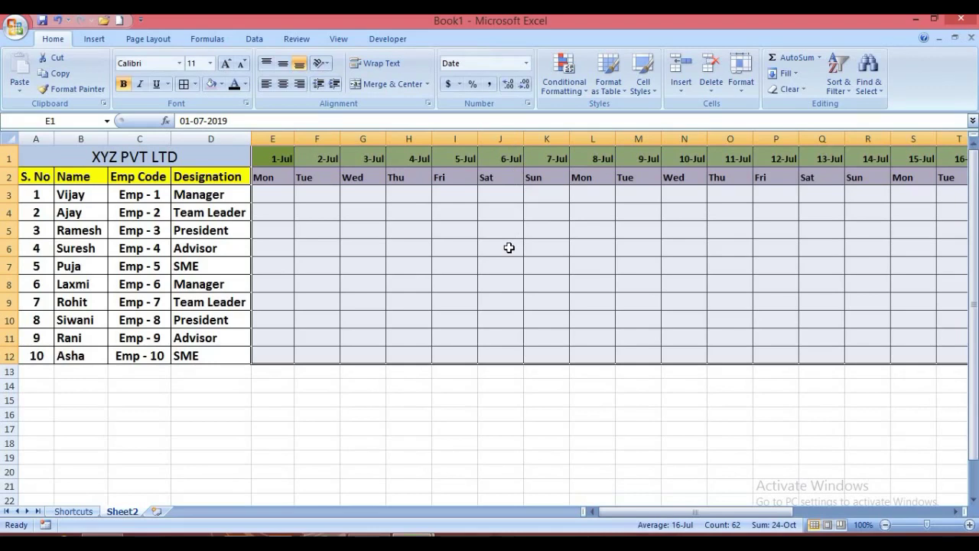
key(alt+h)
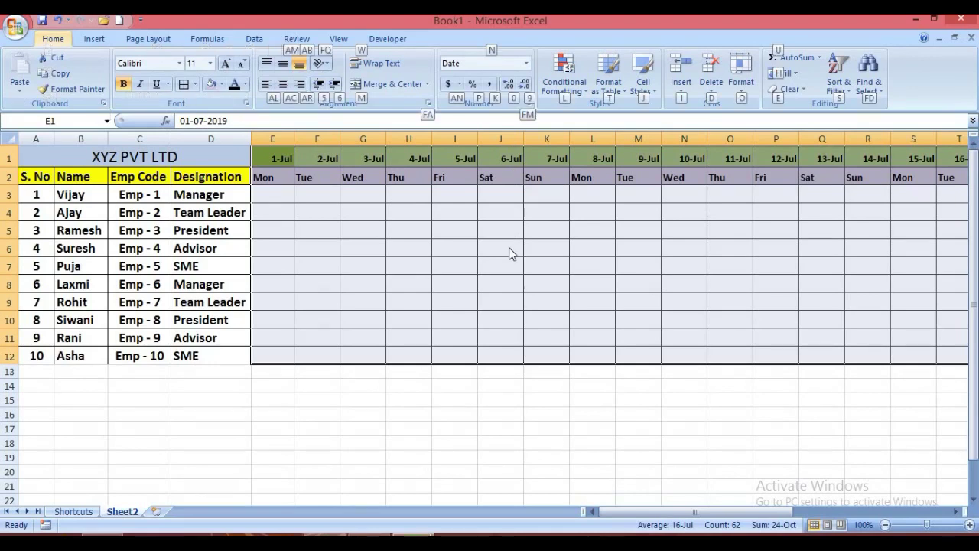
key(o)
key(i)
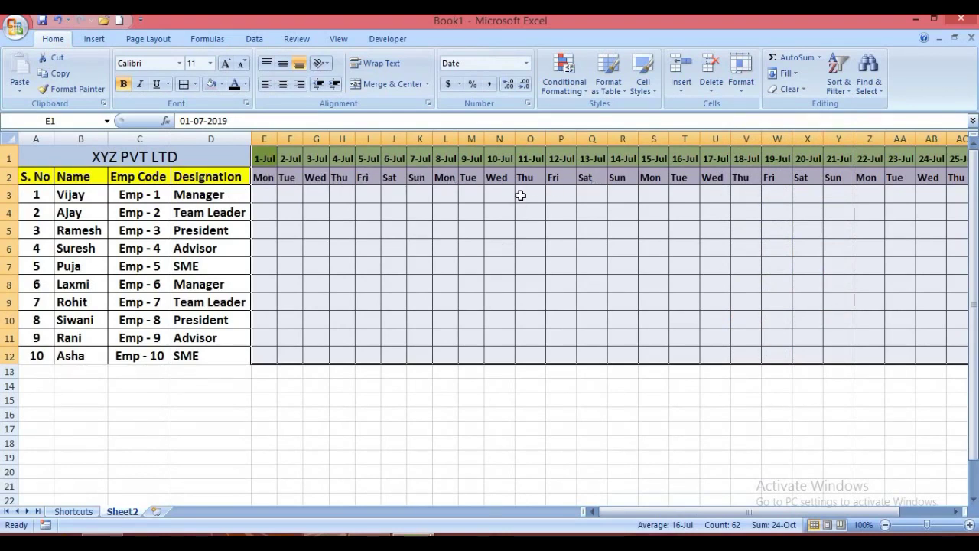
Centre the weekday names across E2:AI2.
click(266, 181)
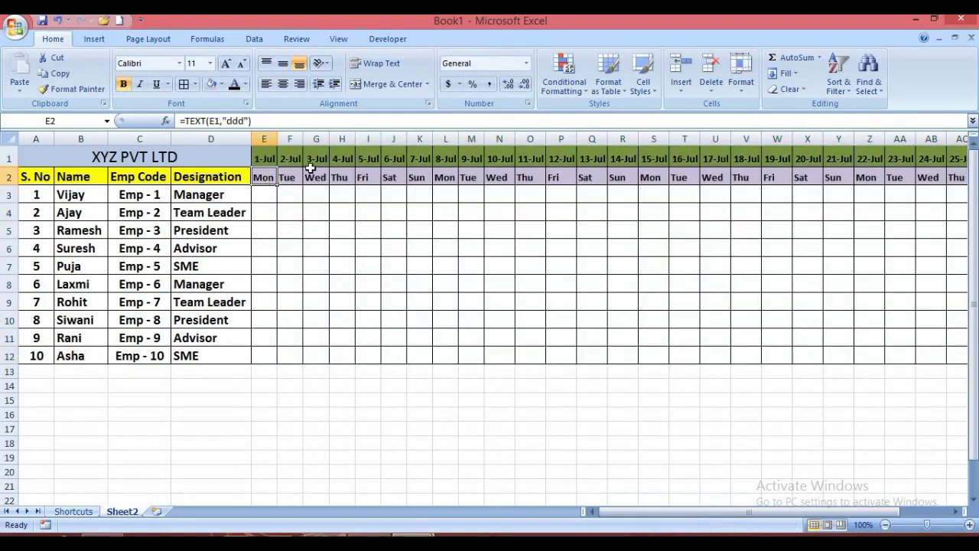
key(shift+Right)
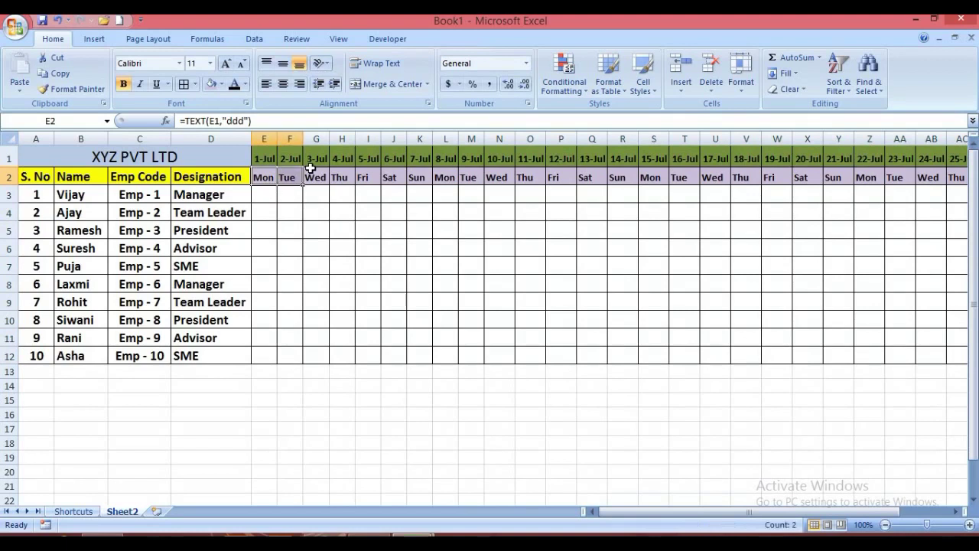
key(ctrl+shift+Right)
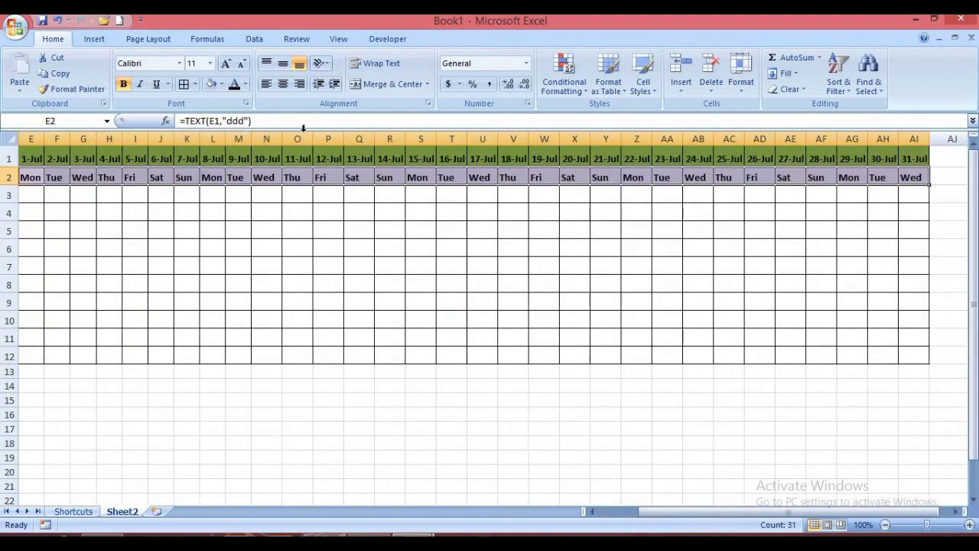
click(283, 84)
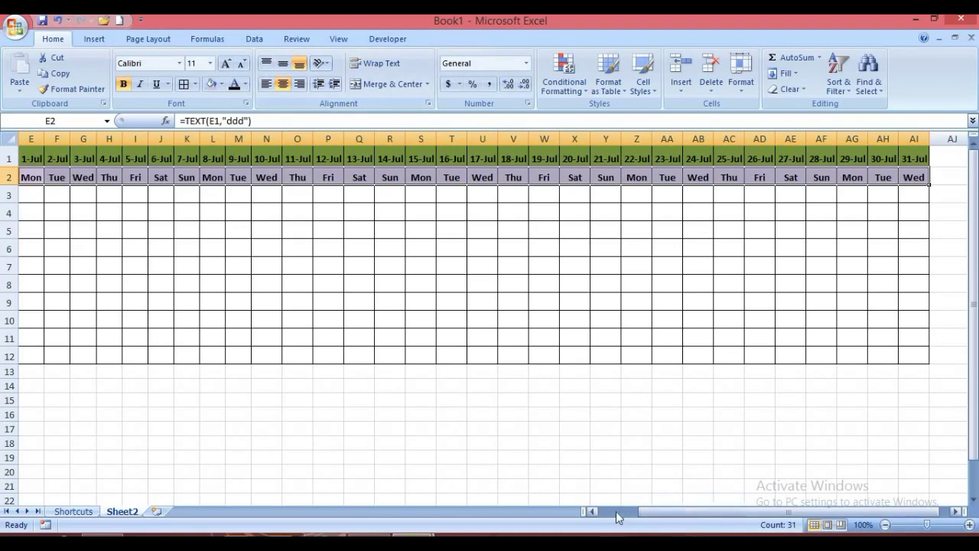
drag(616, 511, 605, 511)
click(361, 389)
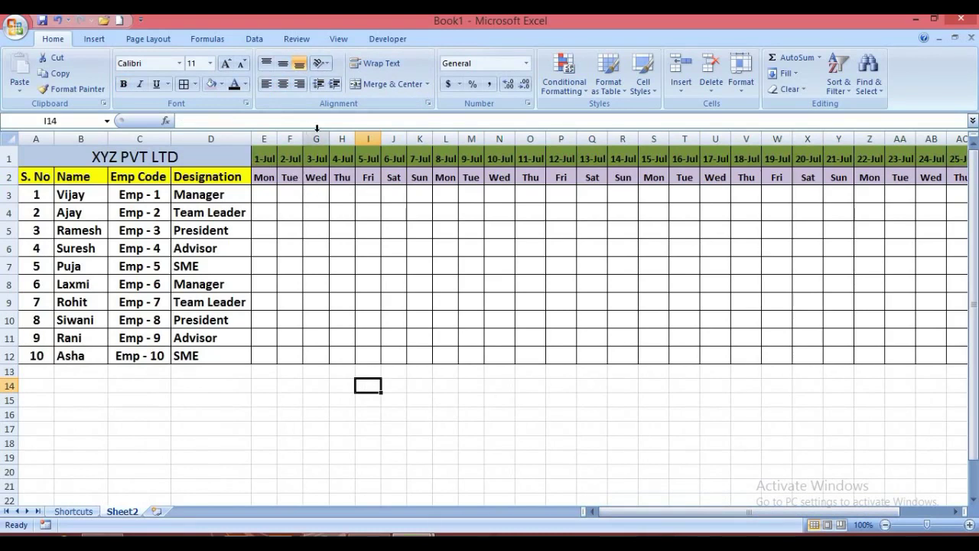
Select the attendance grid E1:AI12.
click(266, 154)
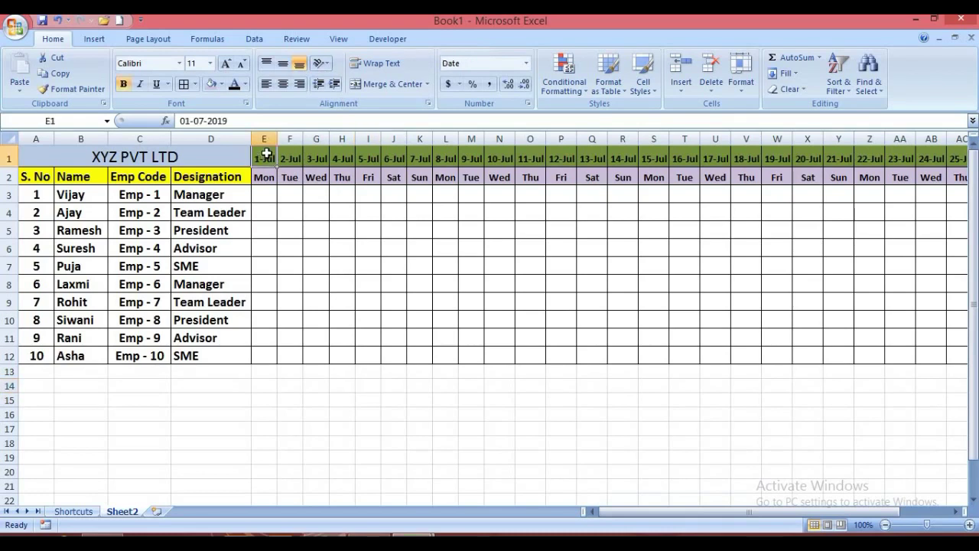
key(shift+Down)
key(ctrl+shift+Right)
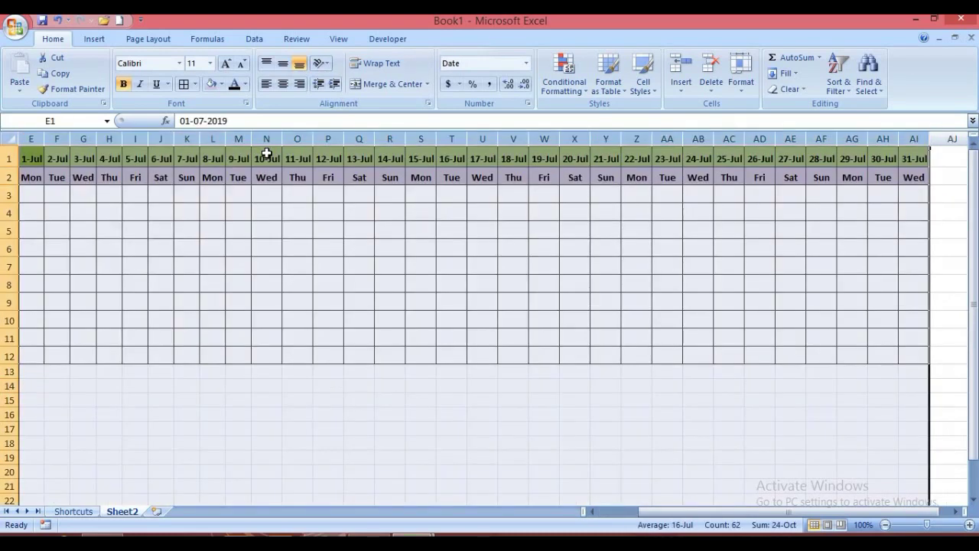
key(shift+Down)
key(shift+Down)
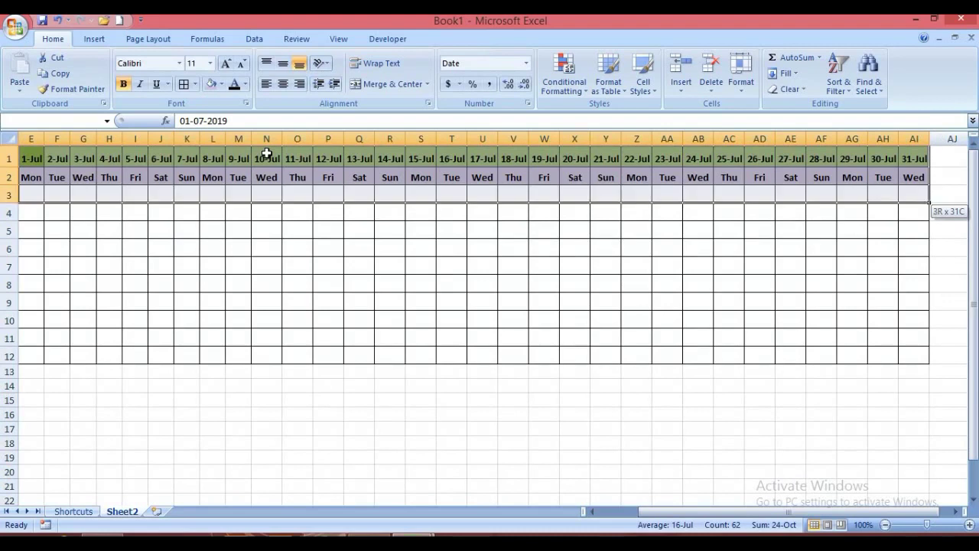
key(shift+Down)
key(shift+Down)
key(shift+Down)
key(shift+Down)
key(shift+Down)
key(shift+Down)
key(shift+Down)
key(shift+Down)
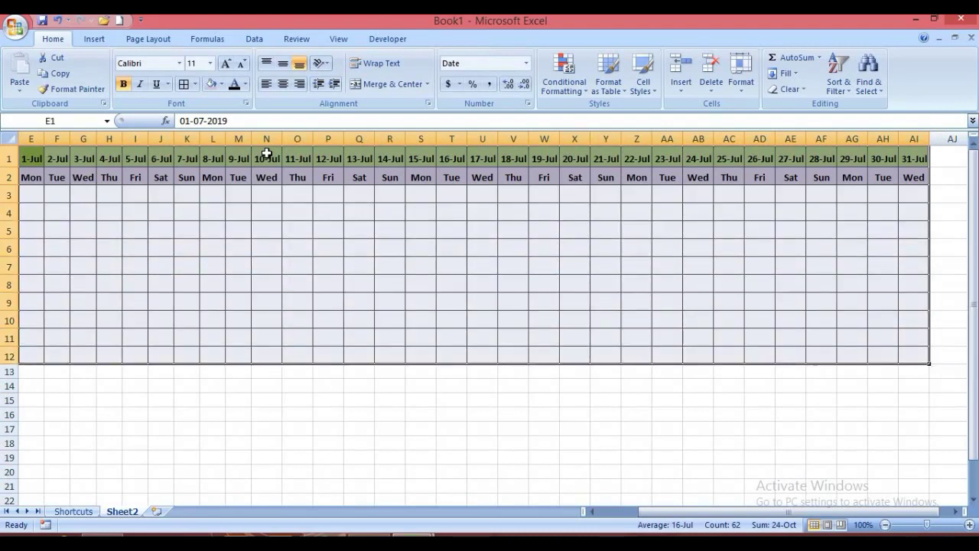
drag(784, 511, 656, 524)
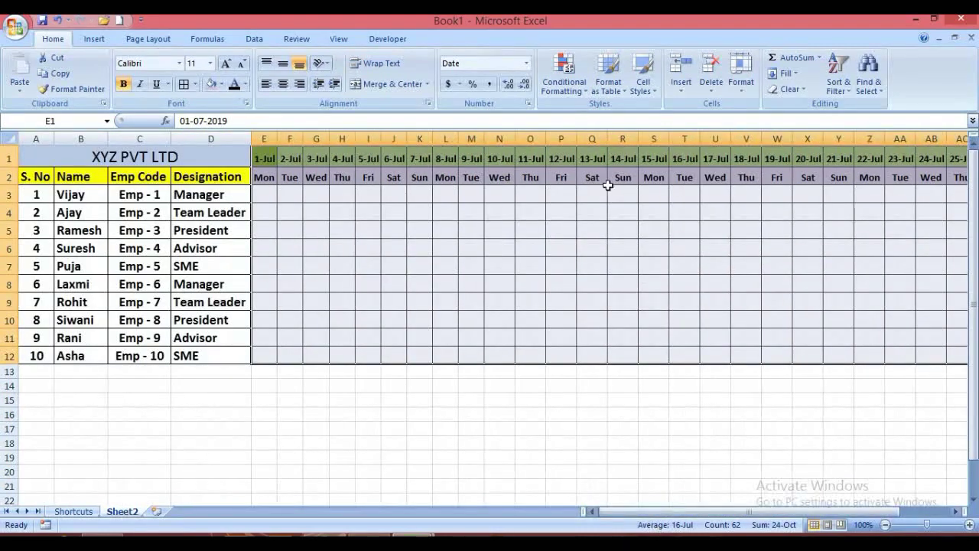
Start a new 'Use a formula' conditional formatting rule with formula =$E$2.
click(556, 90)
mouse_move(589, 107)
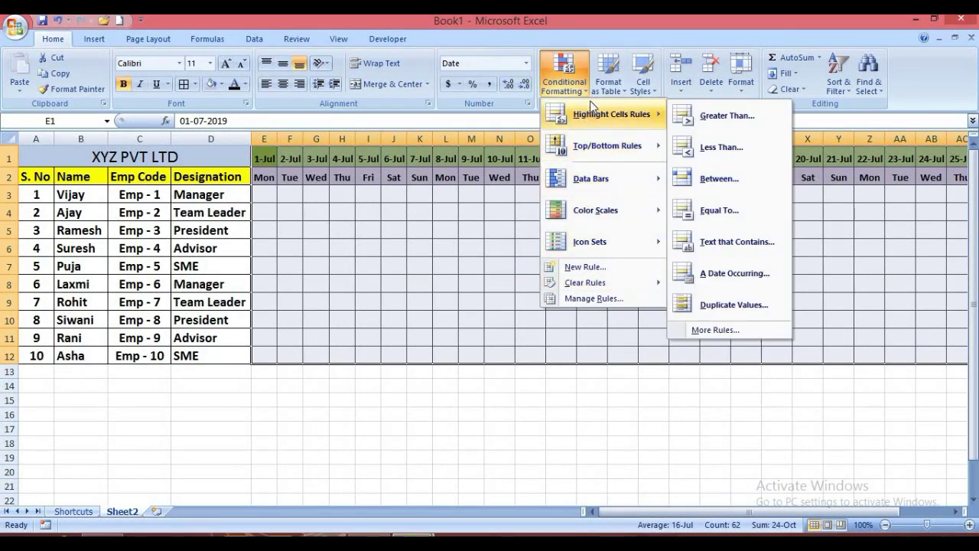
click(583, 267)
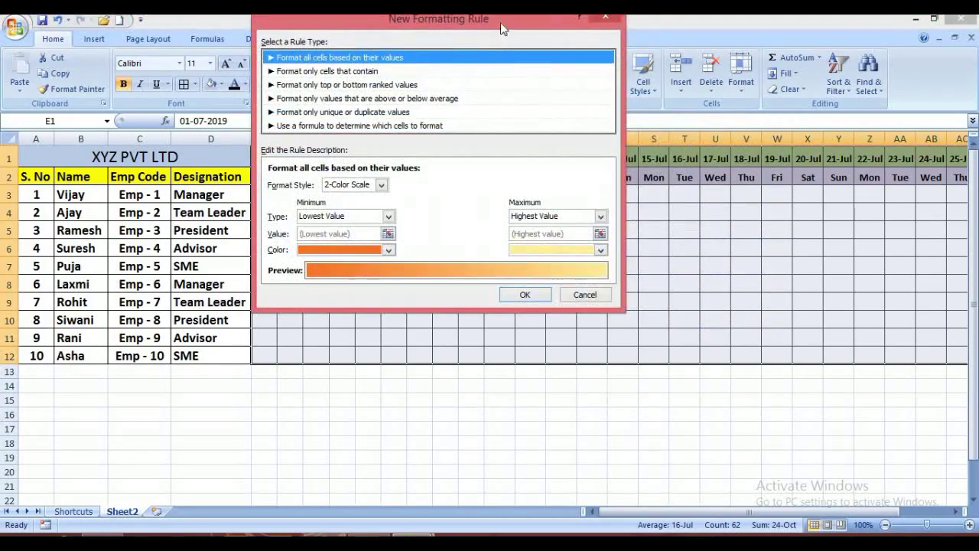
drag(500, 22, 767, 77)
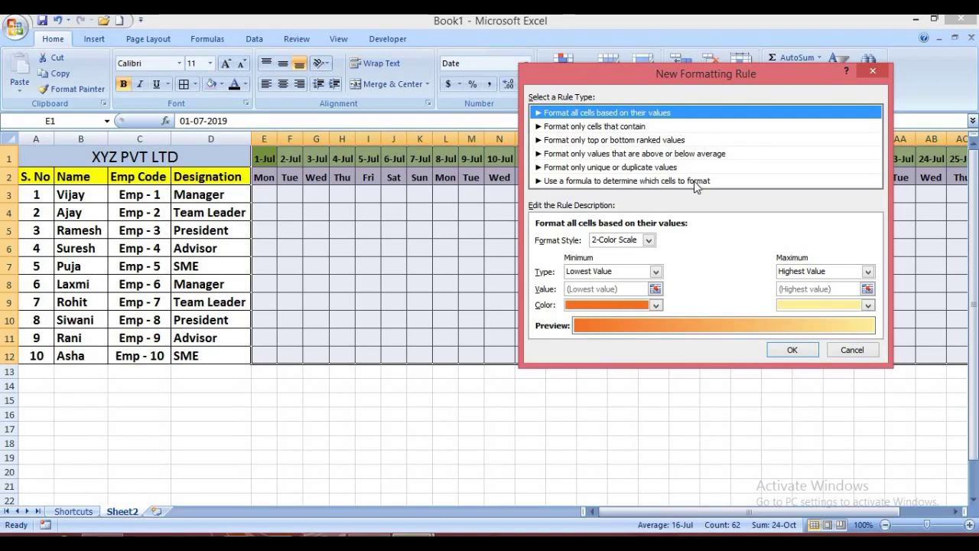
click(645, 182)
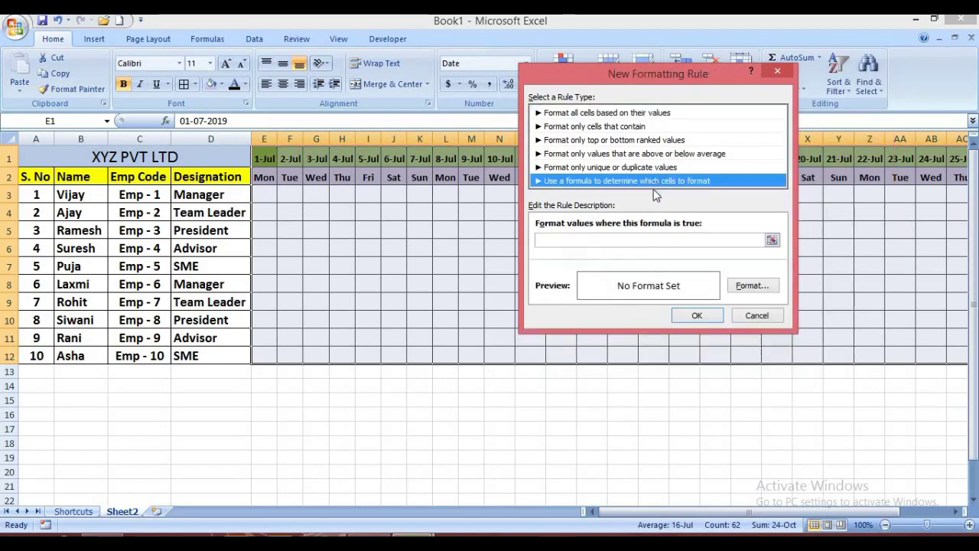
click(552, 241)
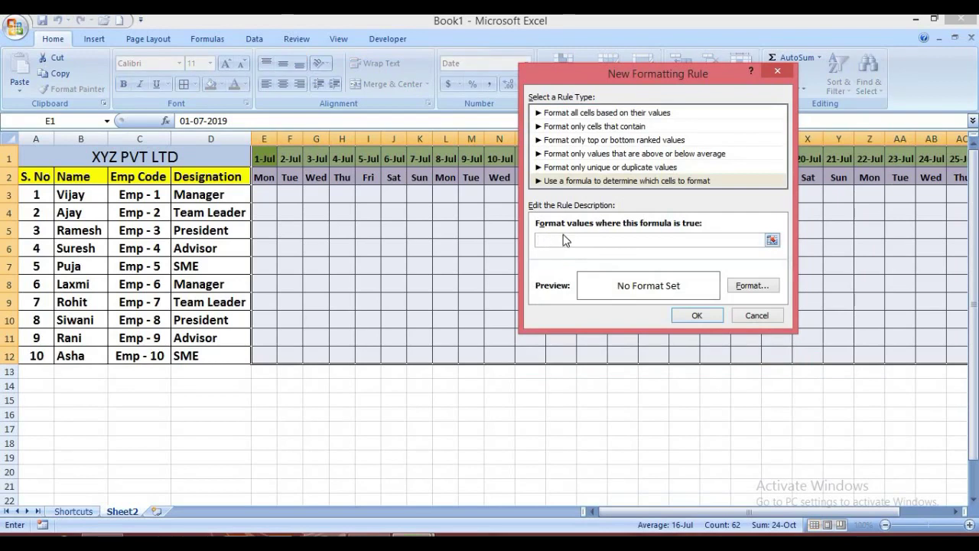
text(=)
click(264, 178)
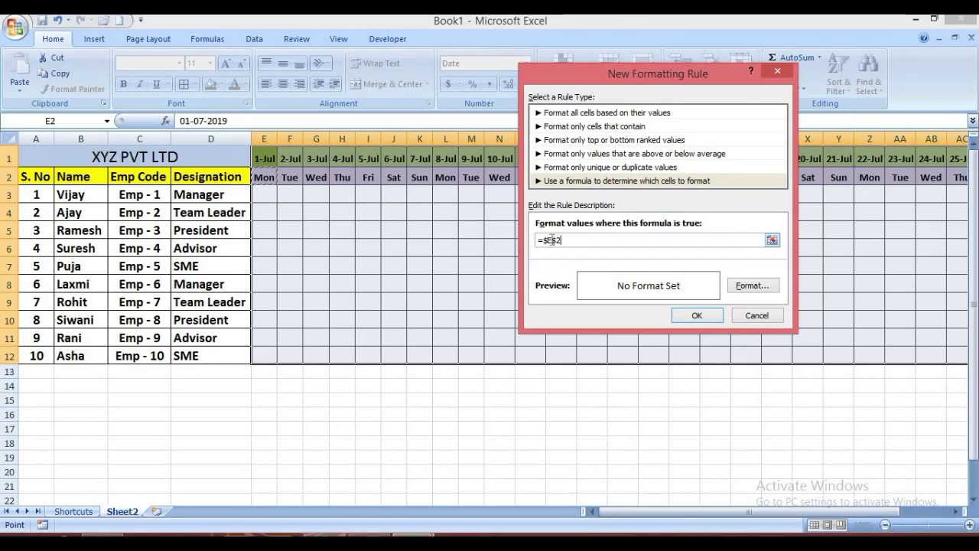
Change the rule's reference to E$2 and give matching cells a red fill.
click(541, 240)
key(Delete)
click(759, 287)
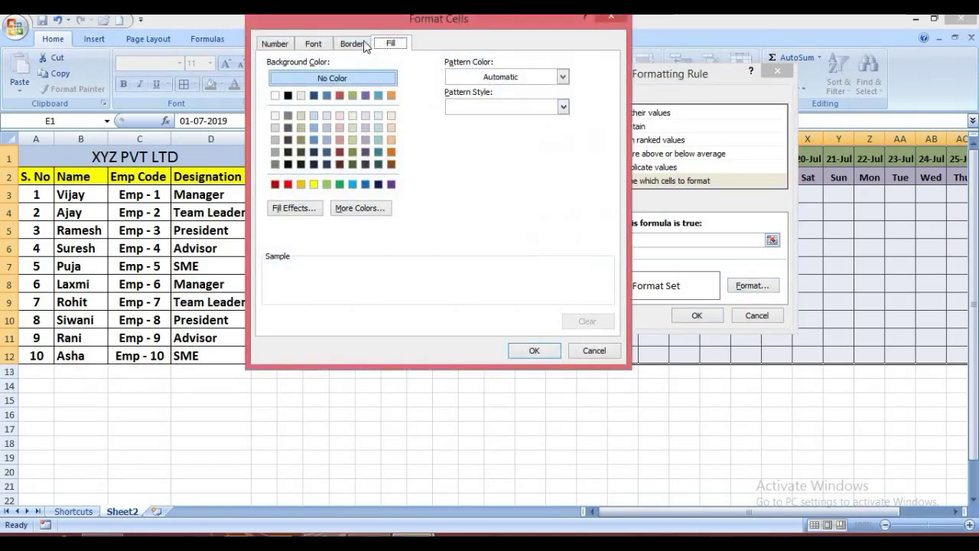
click(288, 184)
click(289, 184)
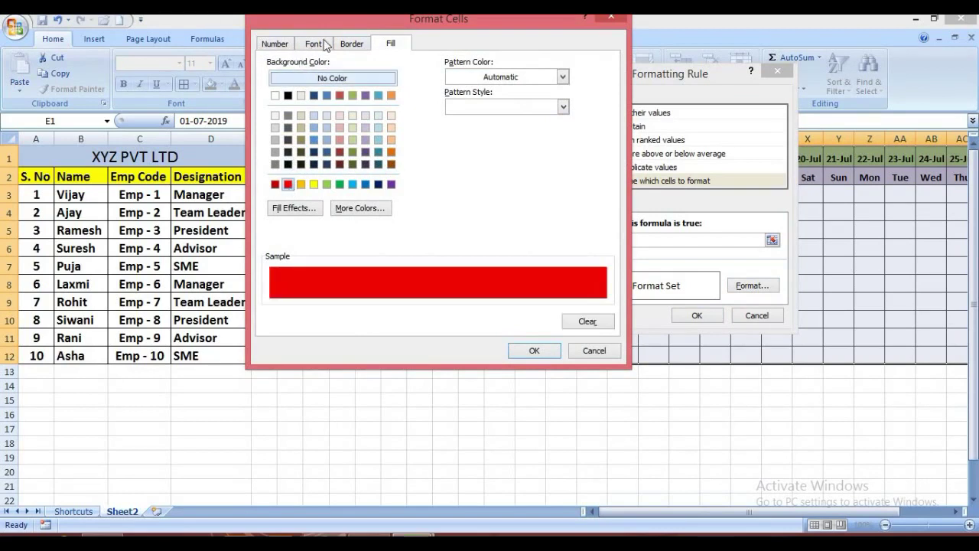
Make the matching cells' text bold white and apply the Sunday rule.
click(314, 43)
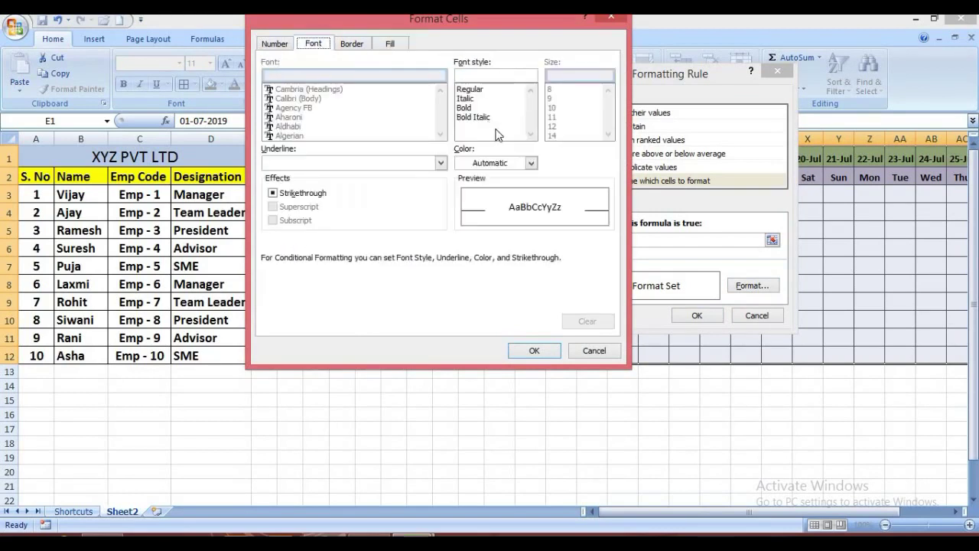
click(482, 108)
click(533, 165)
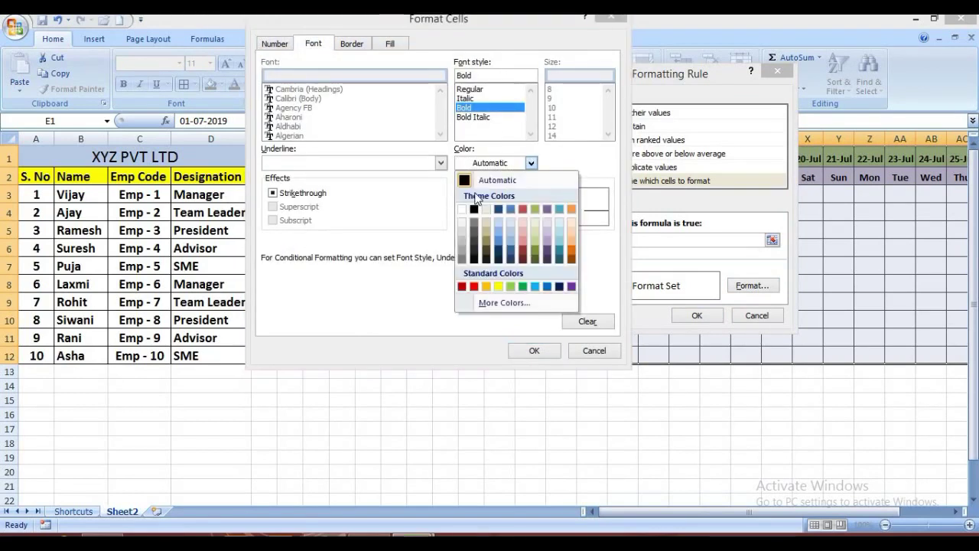
click(462, 207)
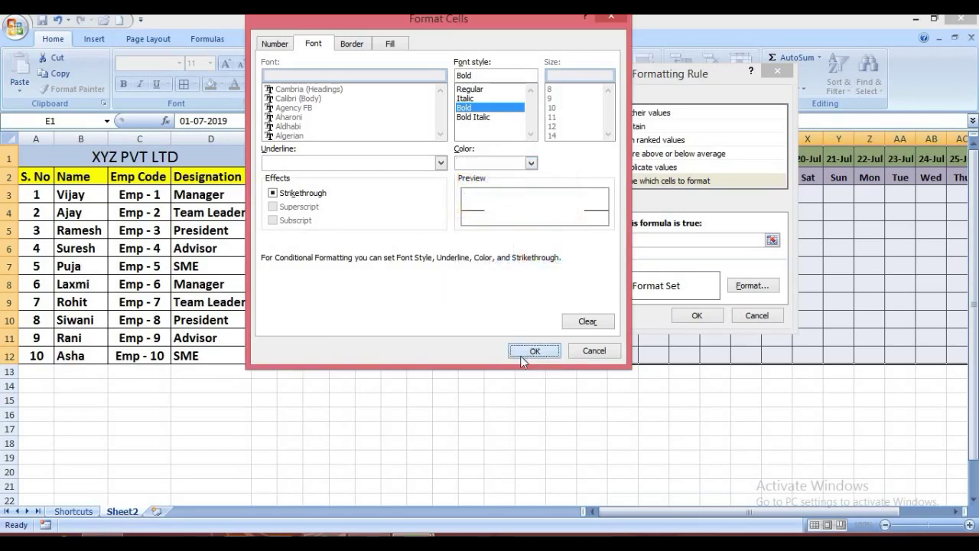
click(526, 353)
click(698, 316)
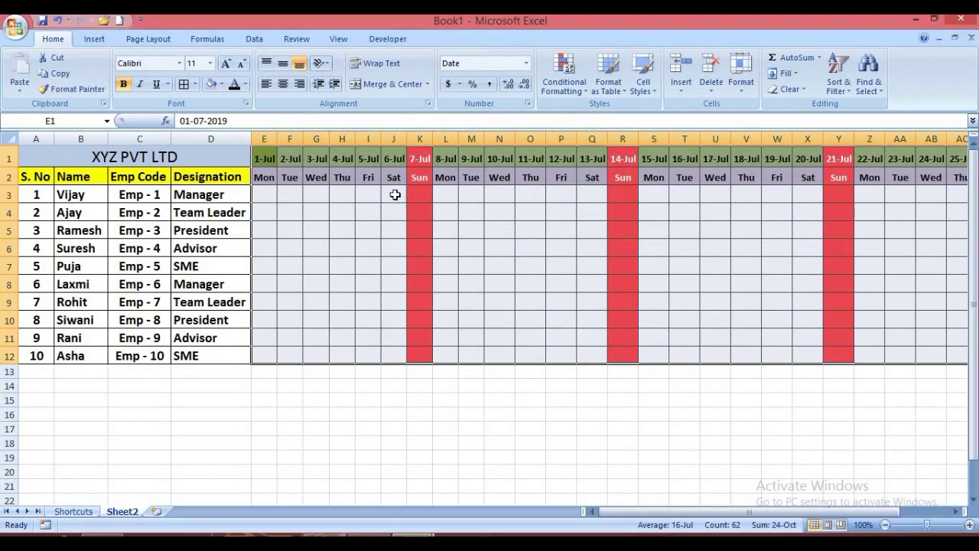
click(363, 315)
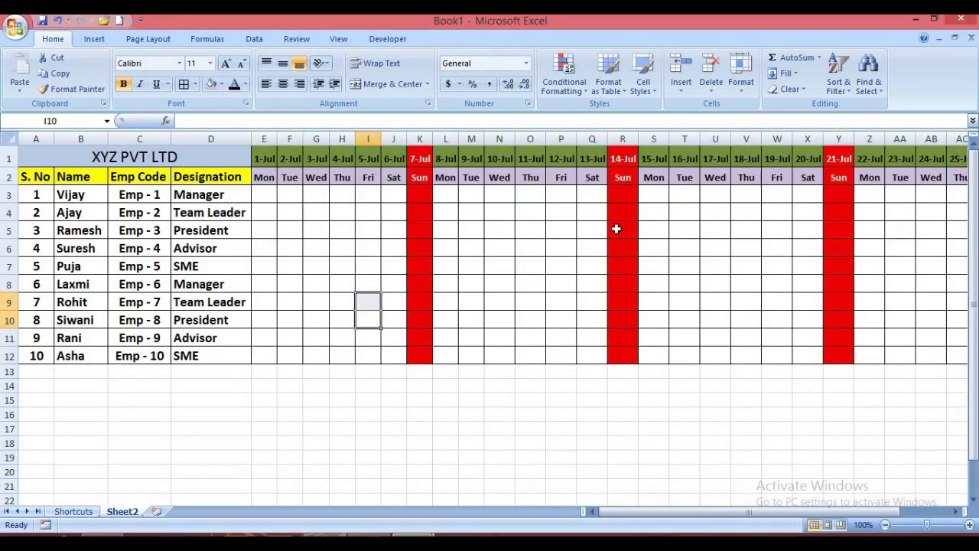
Erase the stray 'p' entries from the grid, leaving E3 empty and selected.
mouse_move(634, 512)
mouse_down()
mouse_move(800, 517)
mouse_move(612, 512)
mouse_up()
mouse_move(260, 195)
mouse_down()
mouse_move(411, 251)
mouse_move(417, 356)
mouse_up()
click(393, 399)
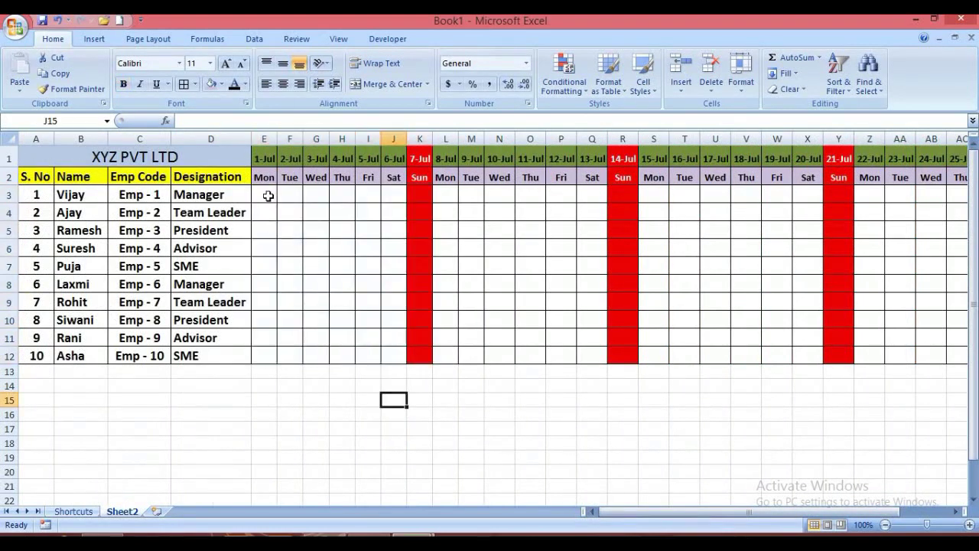
click(268, 196)
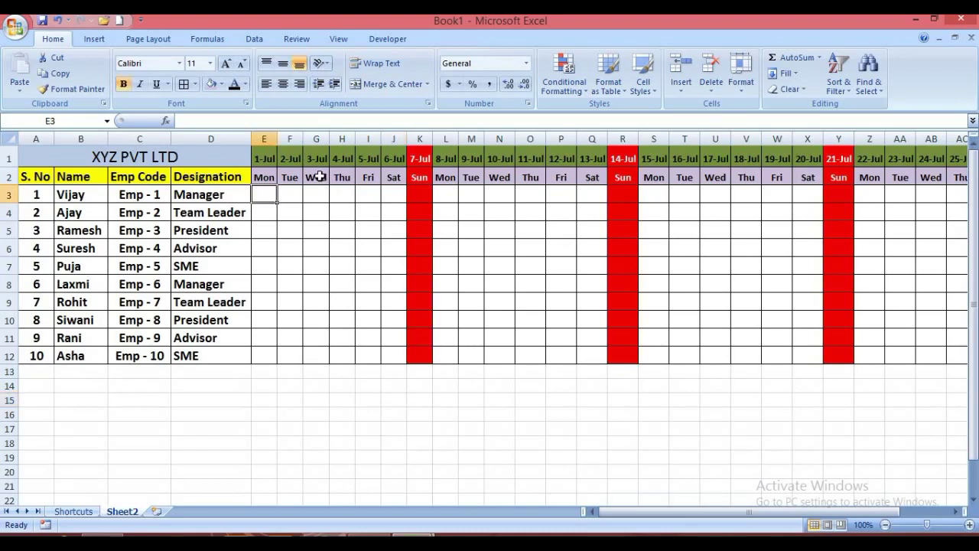
text(presen)
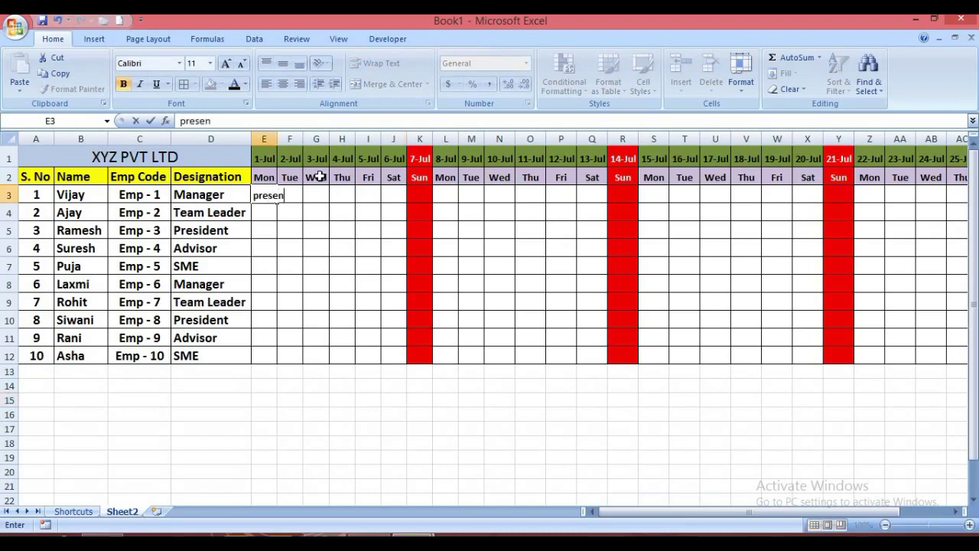
key(BackSpace)
key(BackSpace)
key(BackSpace)
key(BackSpace)
key(BackSpace)
key(BackSpace)
click(313, 289)
text(p)
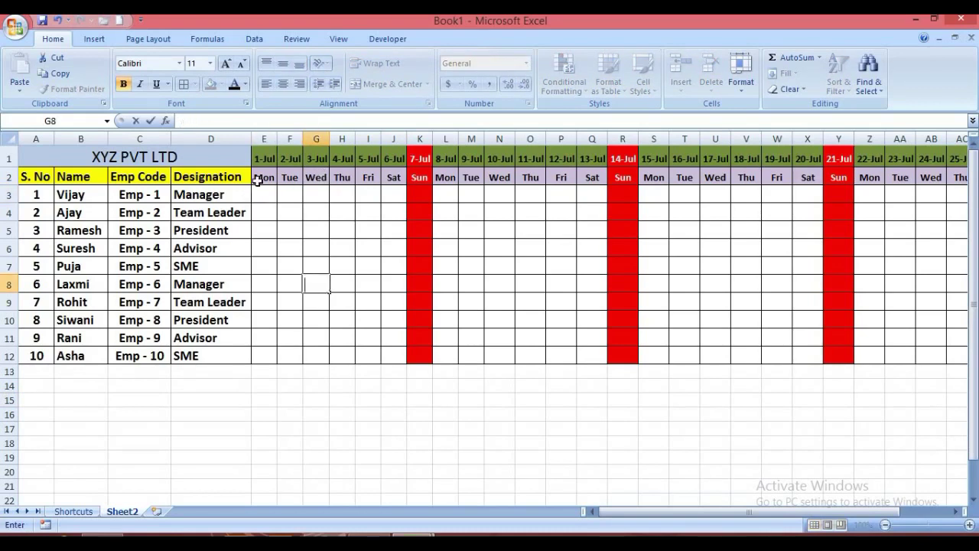
key(Up)
key(Up)
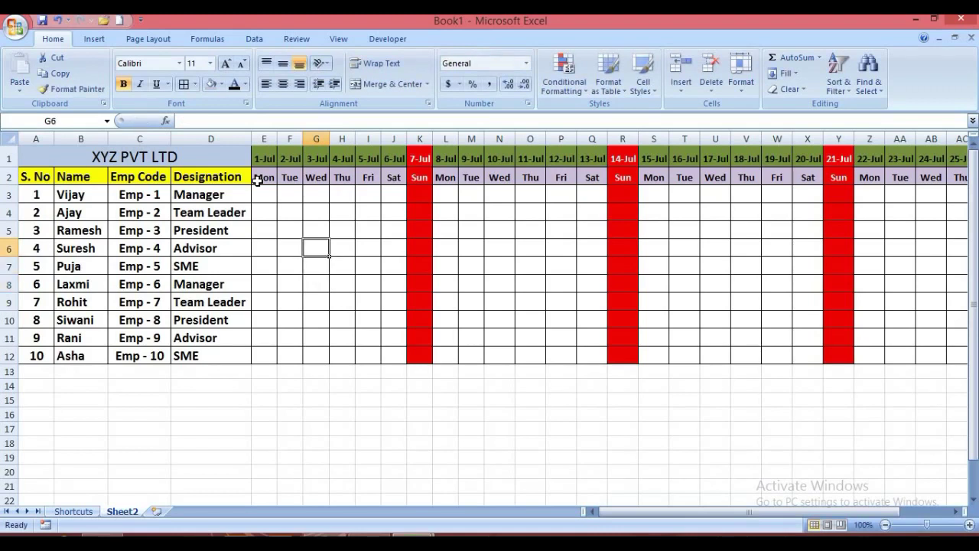
click(263, 194)
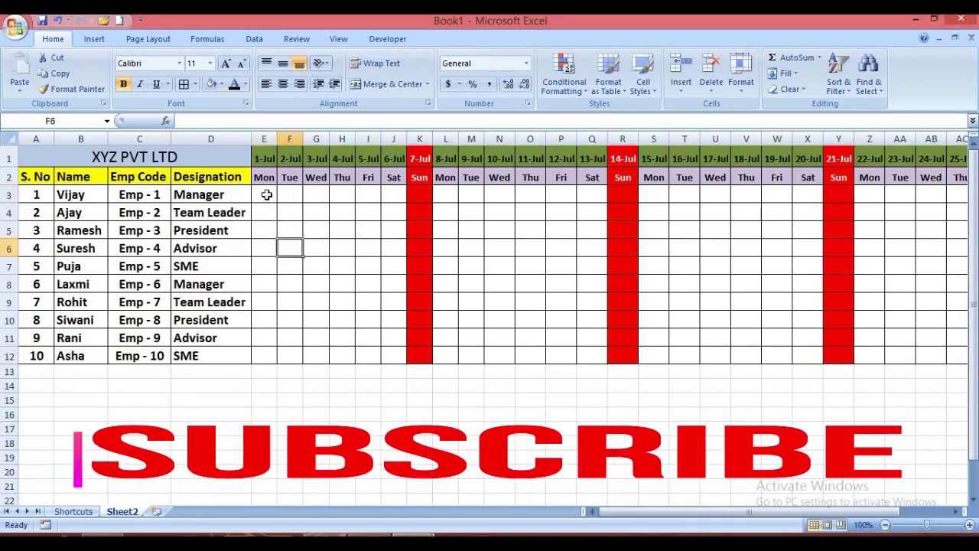
Select the attendance grid E3:AI12, spanning 1-Jul to 31-Jul for all ten employees.
drag(264, 195, 973, 368)
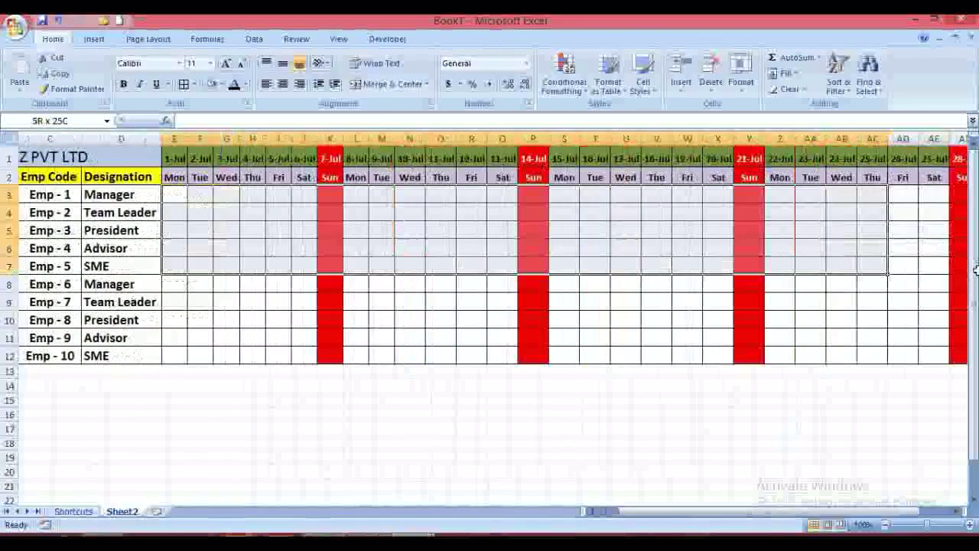
mouse_move(973, 368)
mouse_down()
mouse_move(950, 255)
mouse_move(888, 353)
mouse_up()
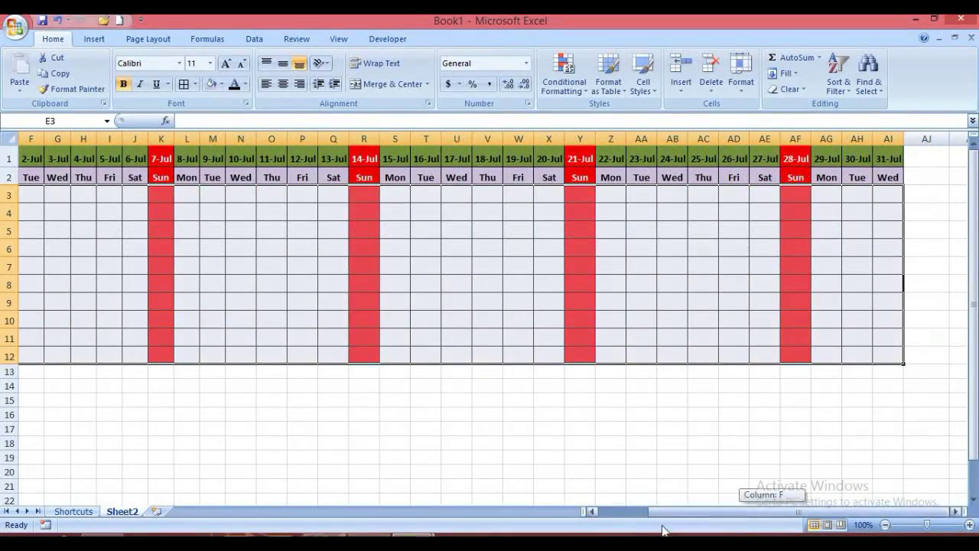
drag(774, 517, 655, 517)
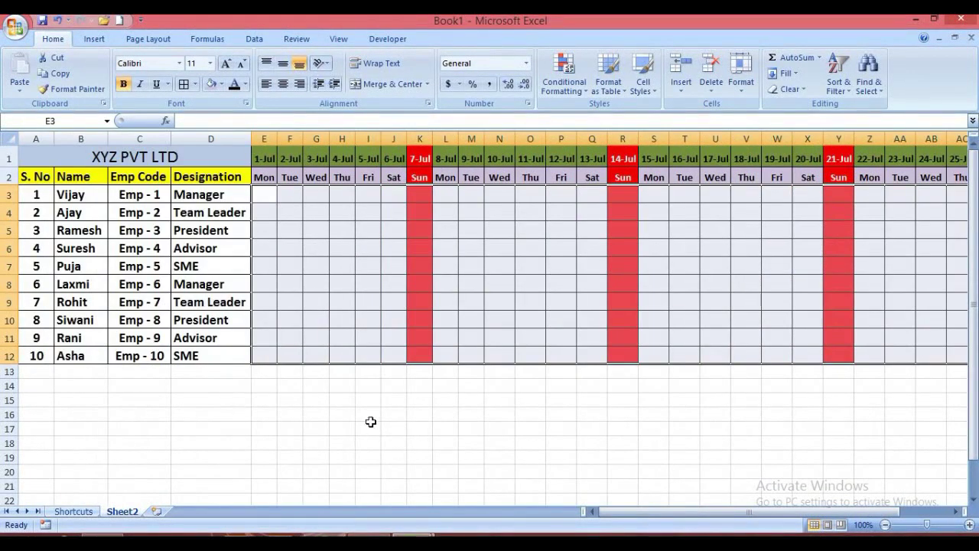
click(253, 36)
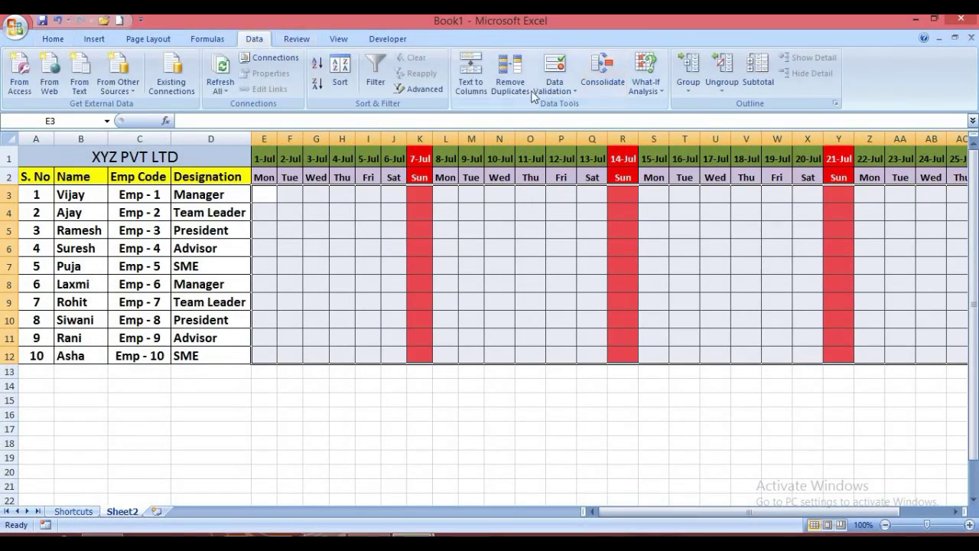
Apply a List data validation with source P,A,WO to the selected attendance cells.
click(561, 92)
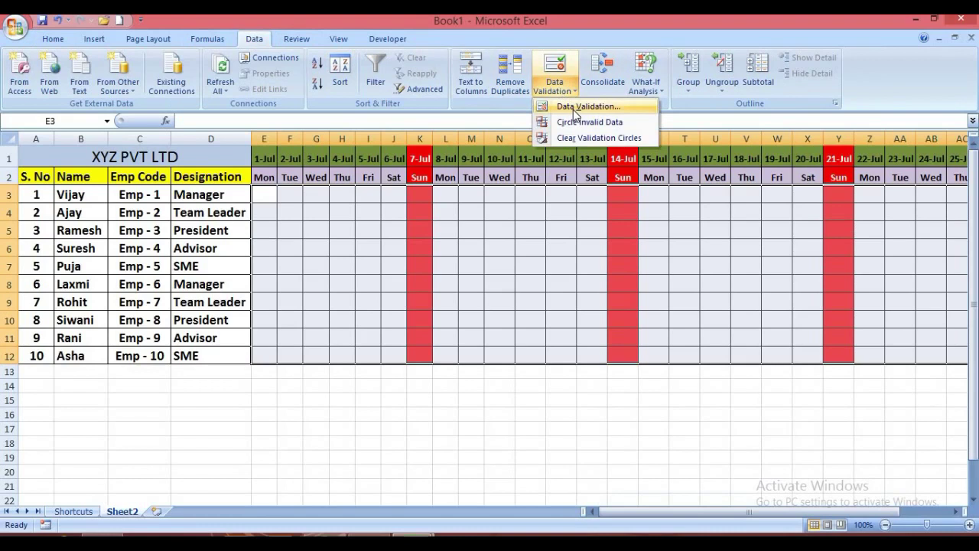
click(575, 108)
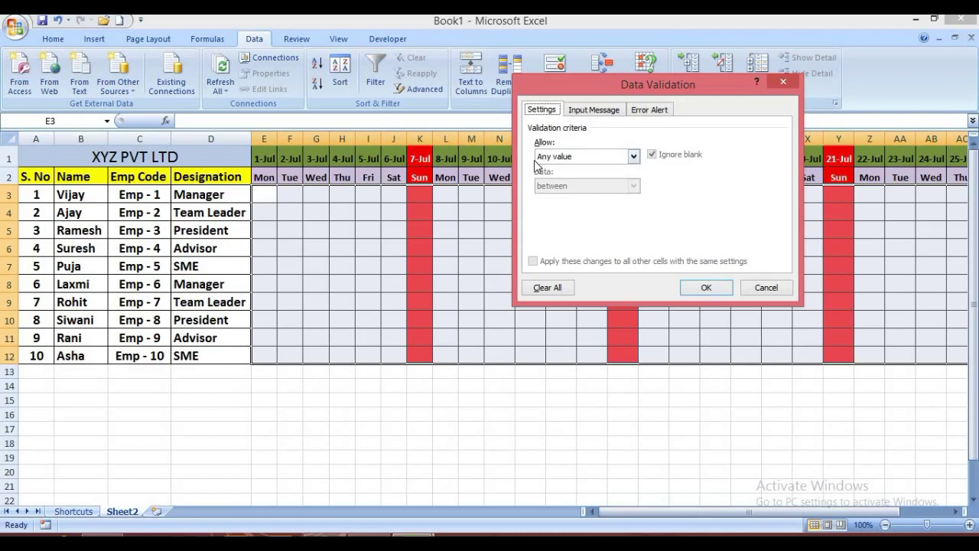
click(634, 157)
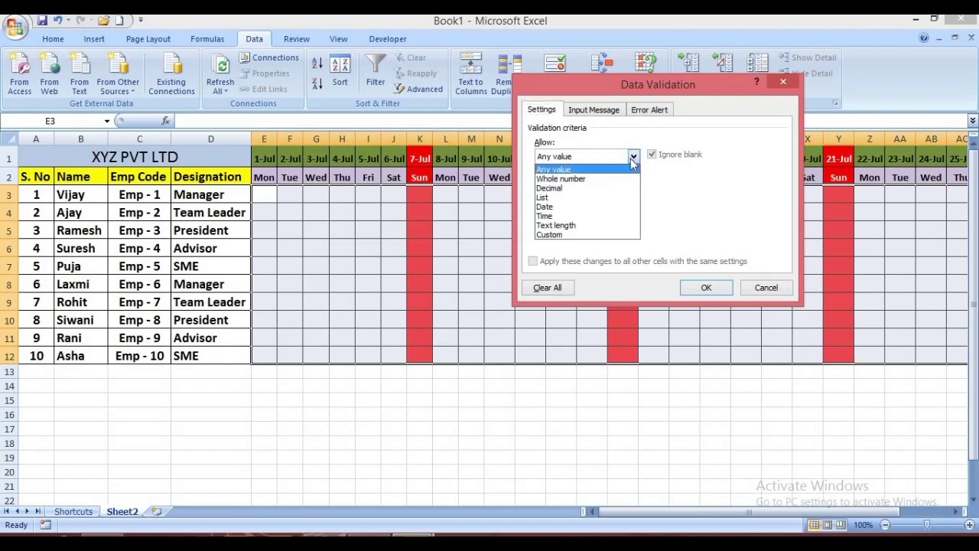
click(556, 198)
click(556, 198)
text(P)
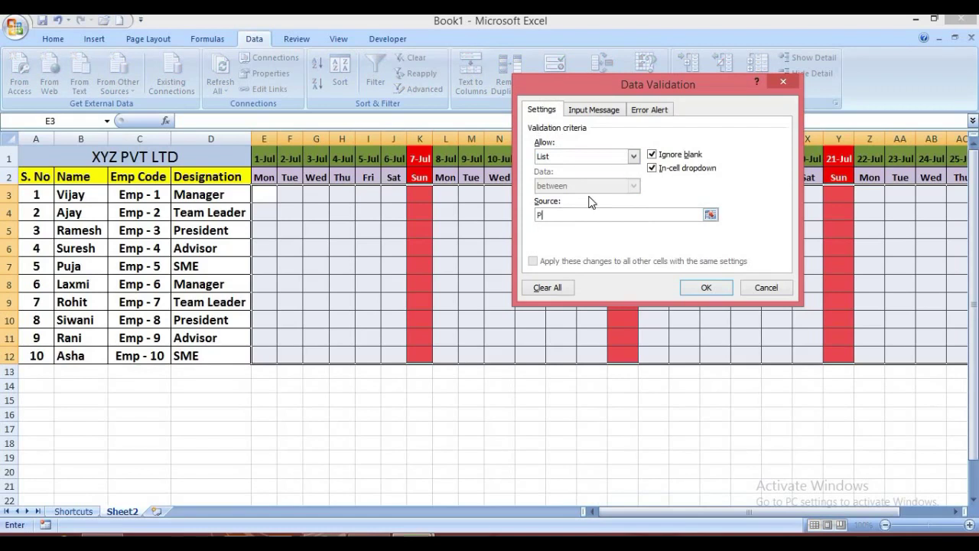
text(,A,)
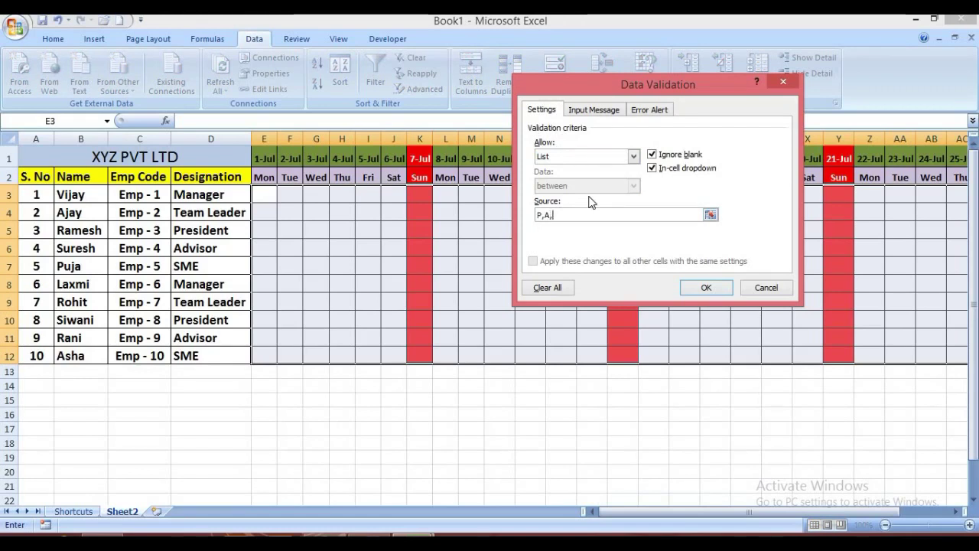
text(WO)
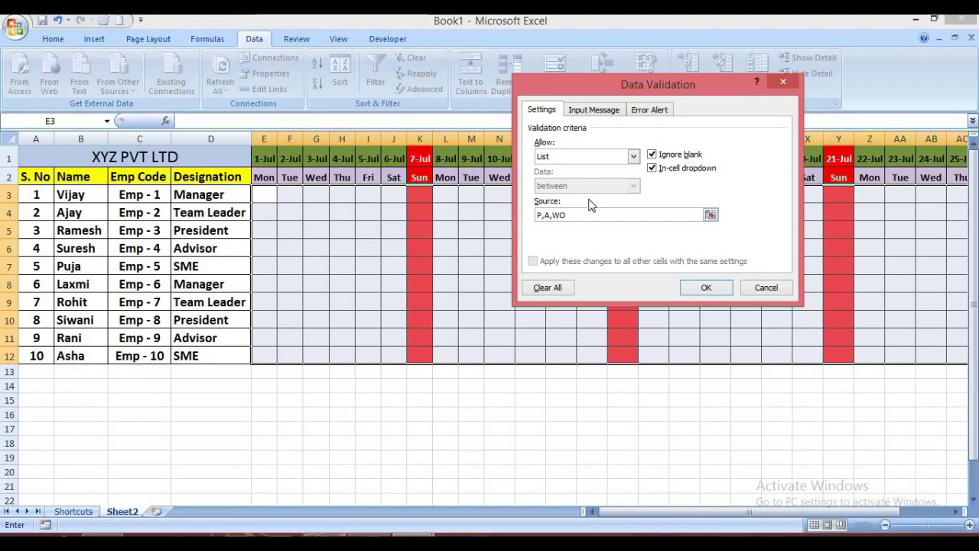
click(707, 287)
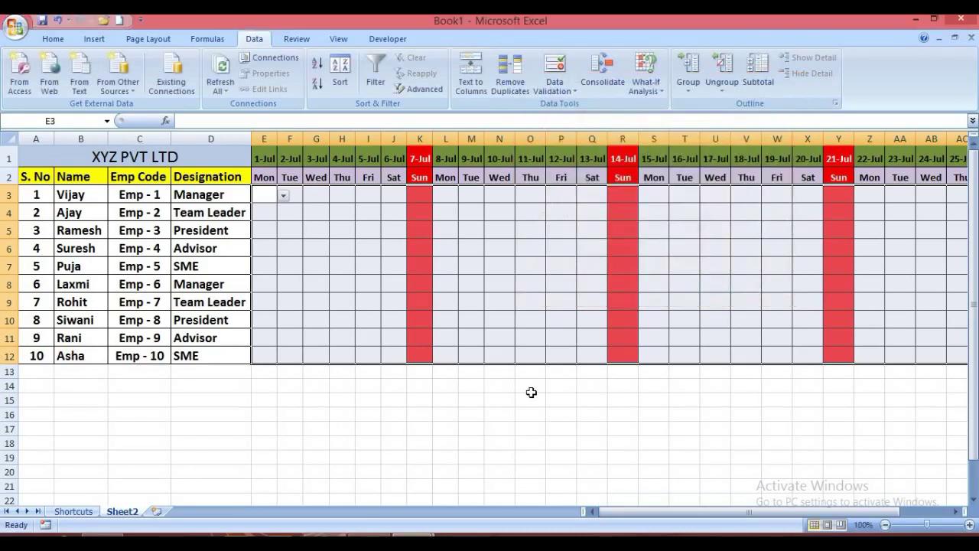
Check the new dropdowns on row 3, opening G3's list without choosing a value.
drag(540, 386, 534, 400)
click(268, 196)
click(293, 195)
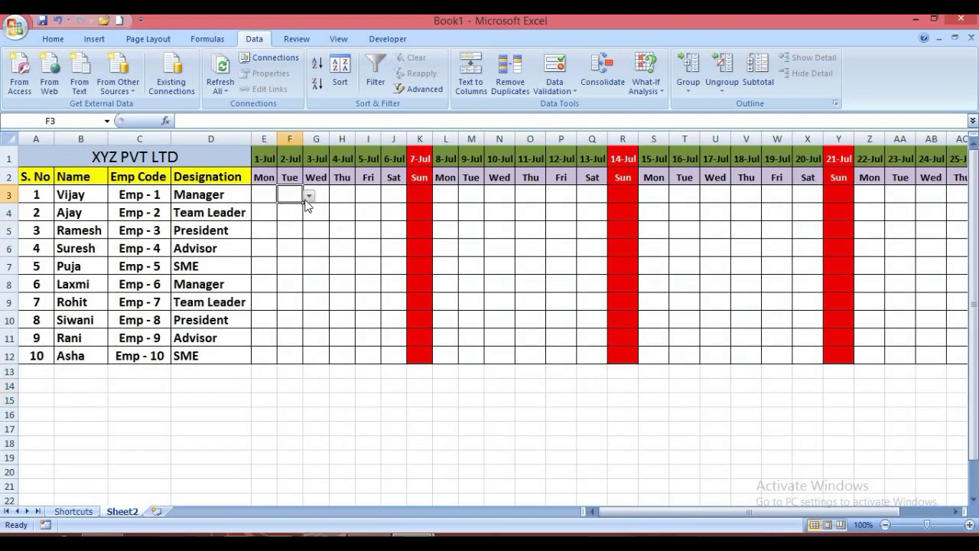
click(317, 196)
click(335, 196)
click(408, 192)
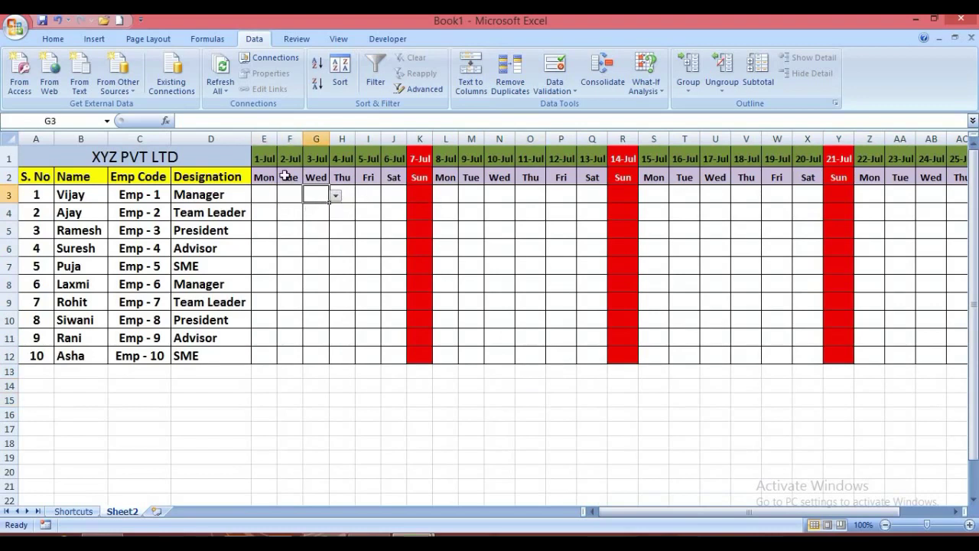
Mark E3 as P, G3 as A and G5 as P from their dropdowns.
click(264, 194)
click(283, 196)
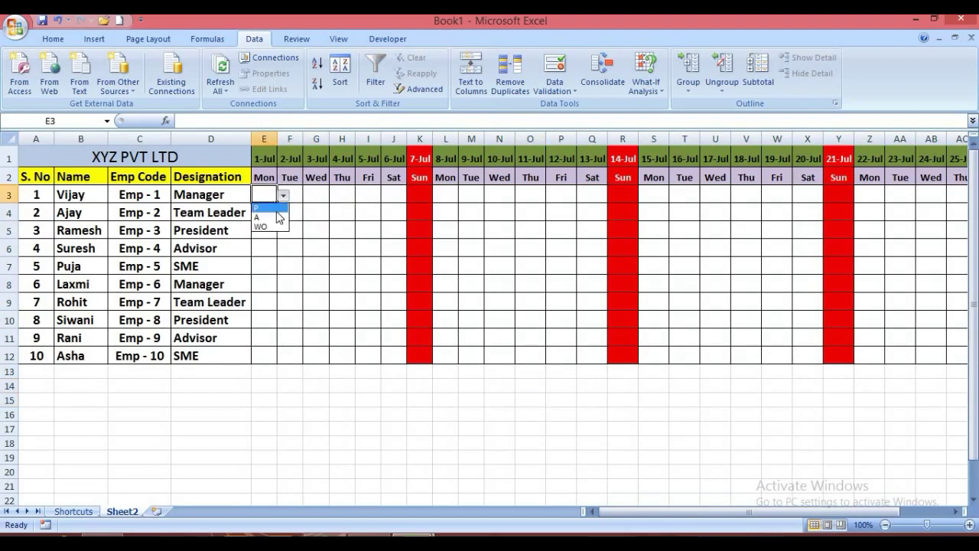
click(276, 208)
click(314, 197)
click(336, 195)
click(315, 216)
click(325, 231)
click(336, 231)
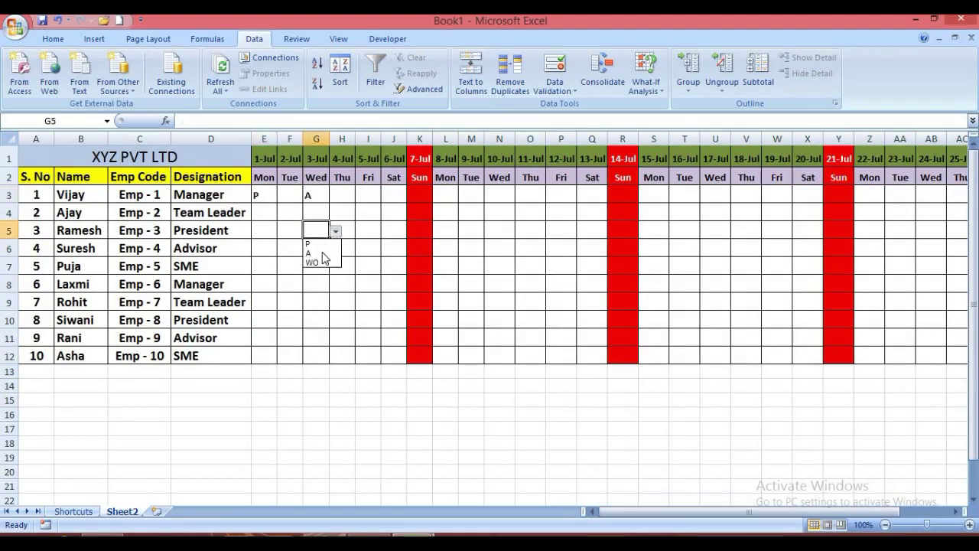
click(308, 243)
Mark F6 and I6 as A from their dropdowns.
click(286, 247)
click(309, 249)
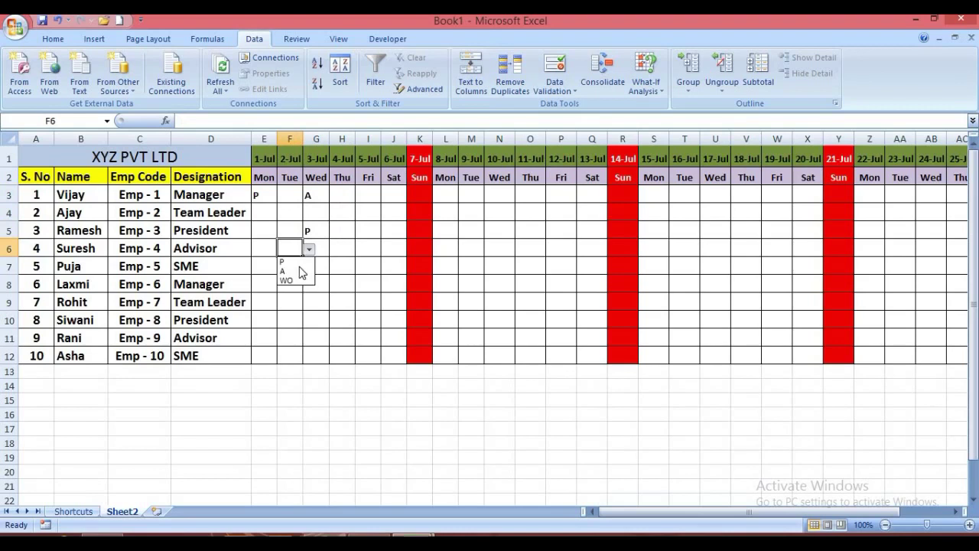
click(284, 270)
click(368, 249)
click(387, 250)
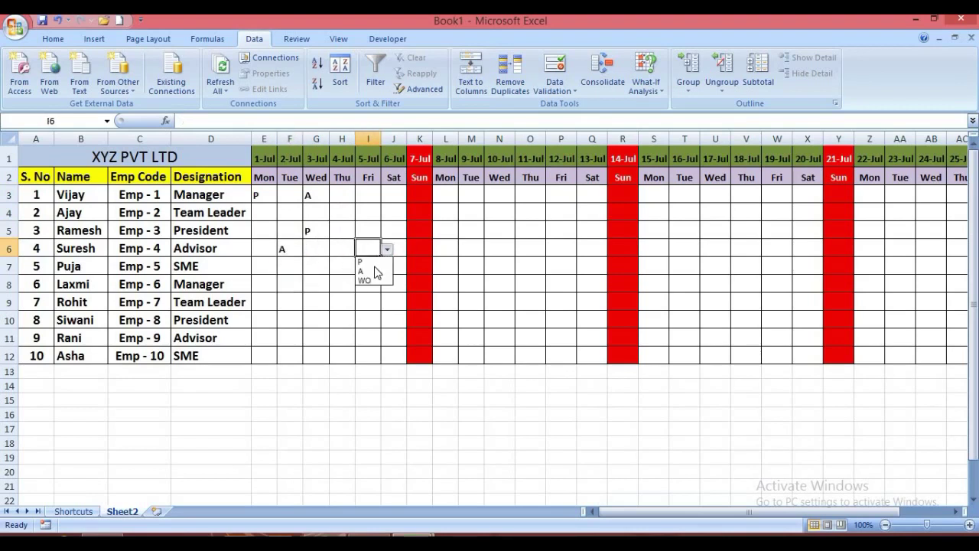
click(373, 271)
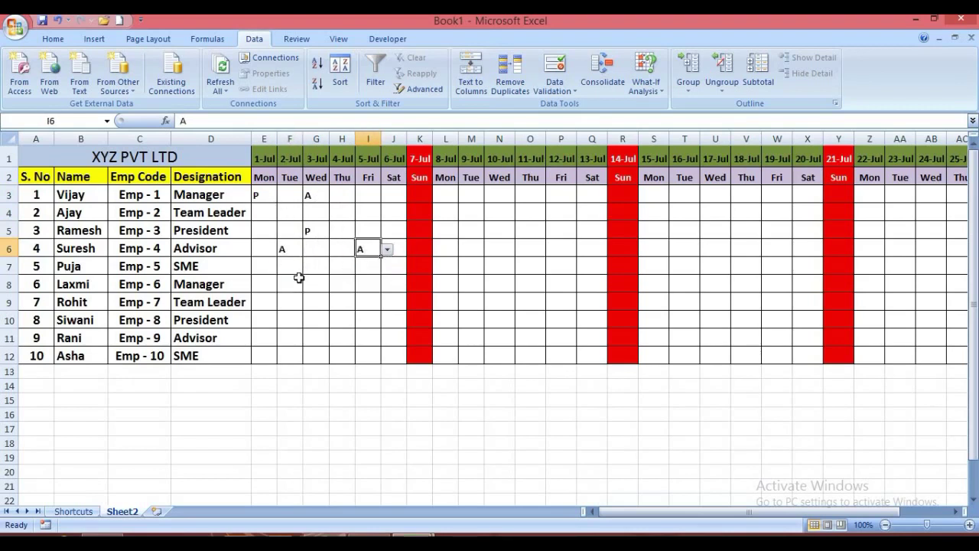
click(324, 300)
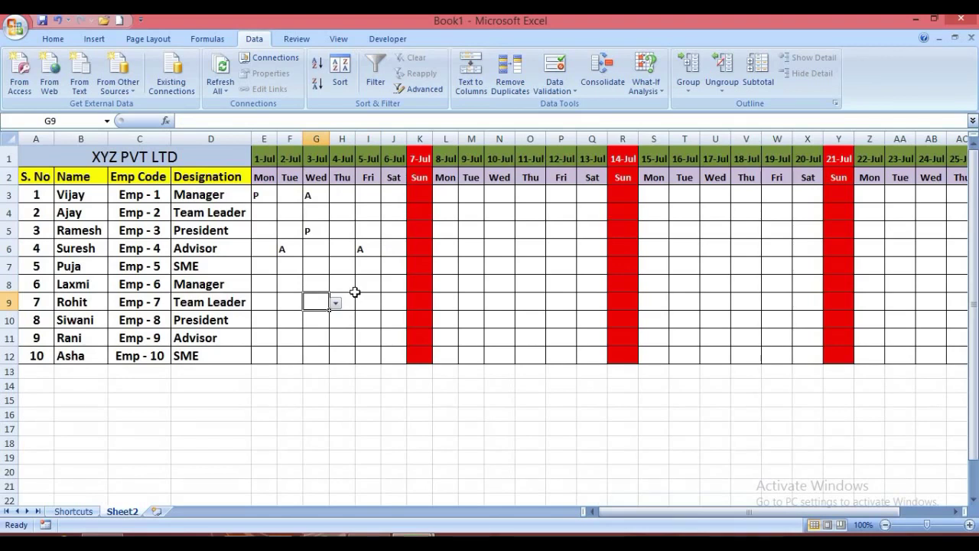
click(260, 193)
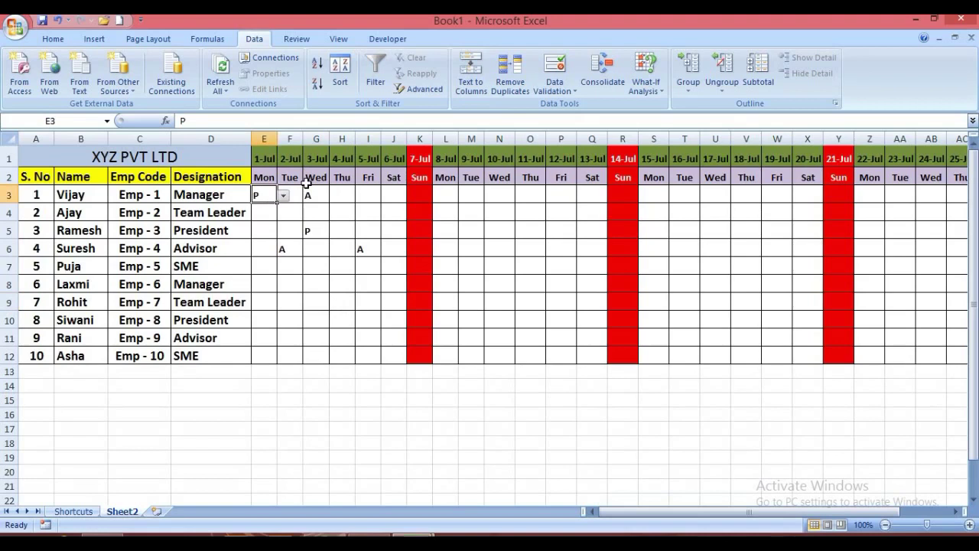
Select the attendance grid from E3 through the 31-Jul column and down the employee rows.
key(ctrl+shift+Right)
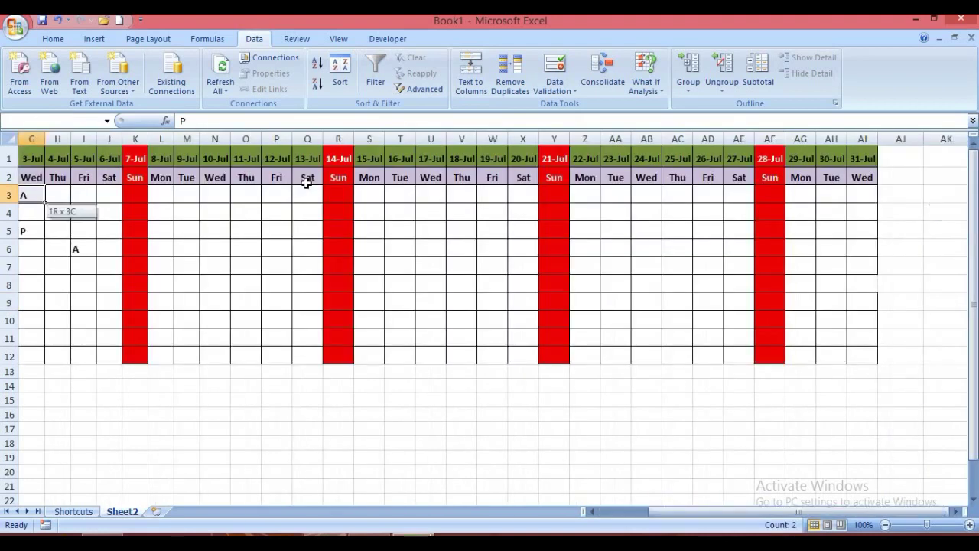
key(ctrl+shift+Left)
key(shift+Right)
key(shift+Right)
key(shift+Right)
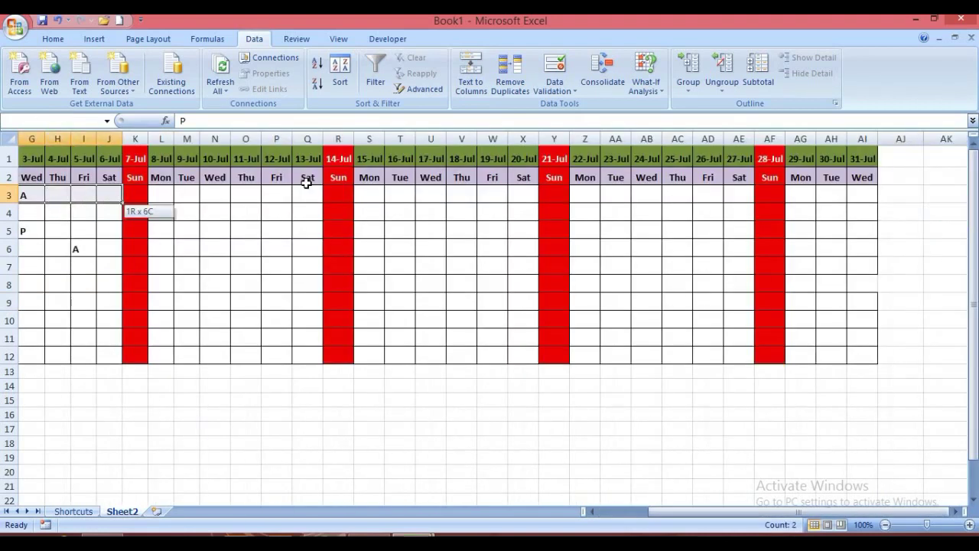
key(shift+Right)
key(shift+Right)
key(shift+Right)
key(shift+Right)
key(shift+Right)
key(shift+Right)
key(shift+Right)
key(shift+Right)
key(shift+Right)
key(shift+Right)
key(shift+Right)
key(shift+Right)
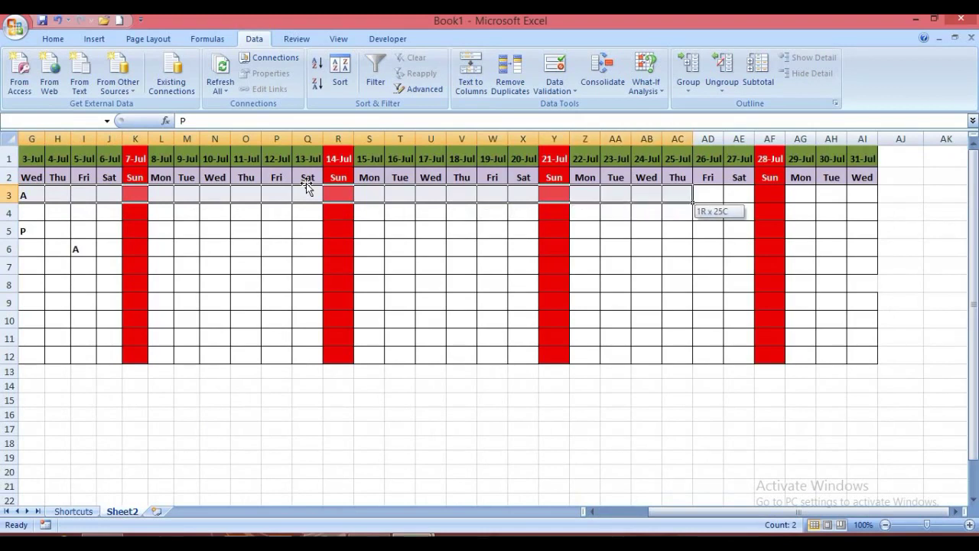
key(shift+Right)
key(shift+Right)
key(shift+Right)
key(shift+Right)
key(shift+Right)
key(shift+Right)
key(shift+Down)
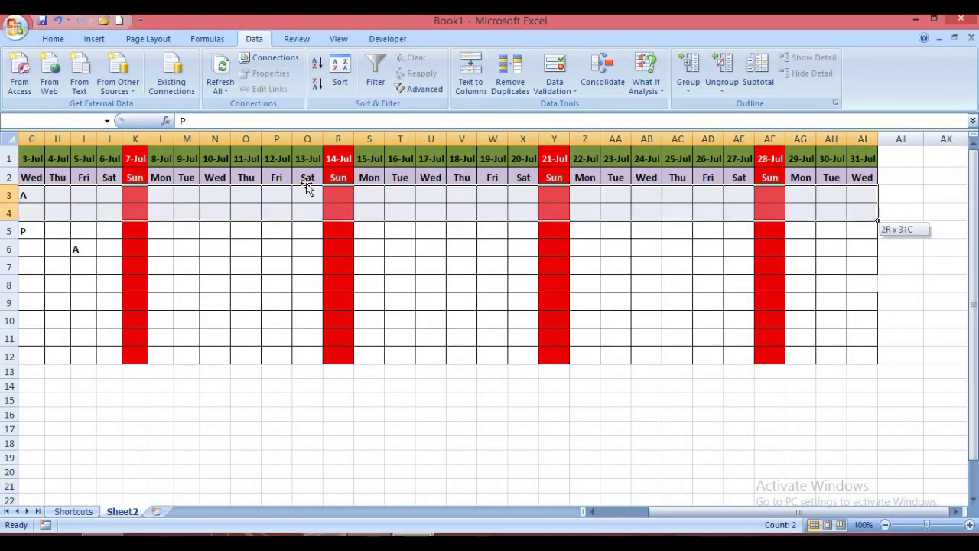
key(shift+Down)
key(shift+Down)
key(shift+Down)
key(shift+Down)
key(shift+Down)
key(shift+Down)
key(shift+Down)
key(shift+Down)
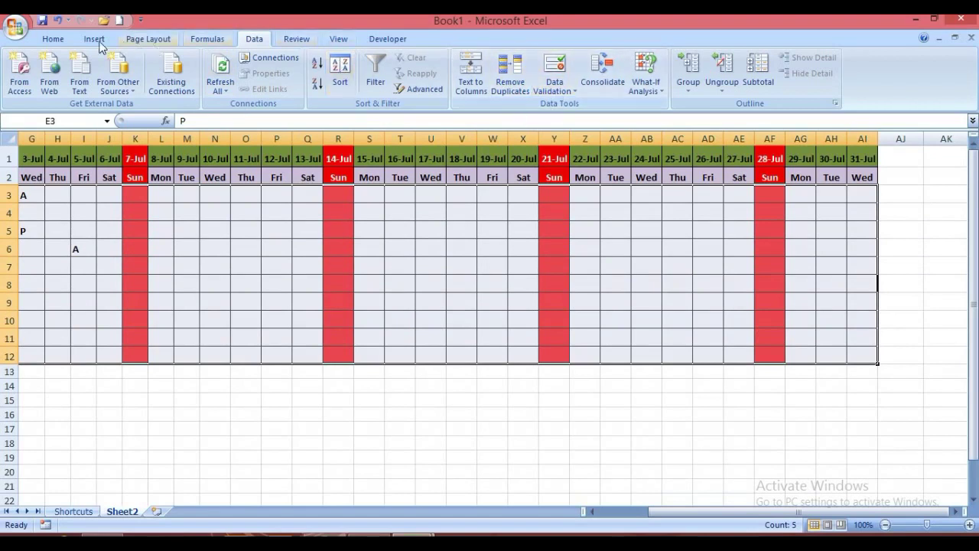
Start a Highlight Cells 'Equal To' conditional formatting rule for the value A.
click(54, 42)
click(570, 86)
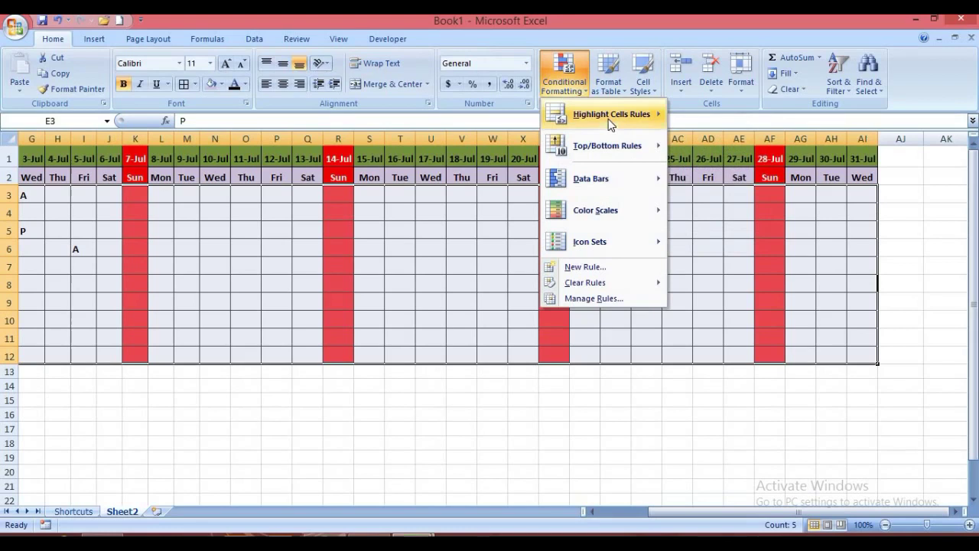
mouse_move(592, 120)
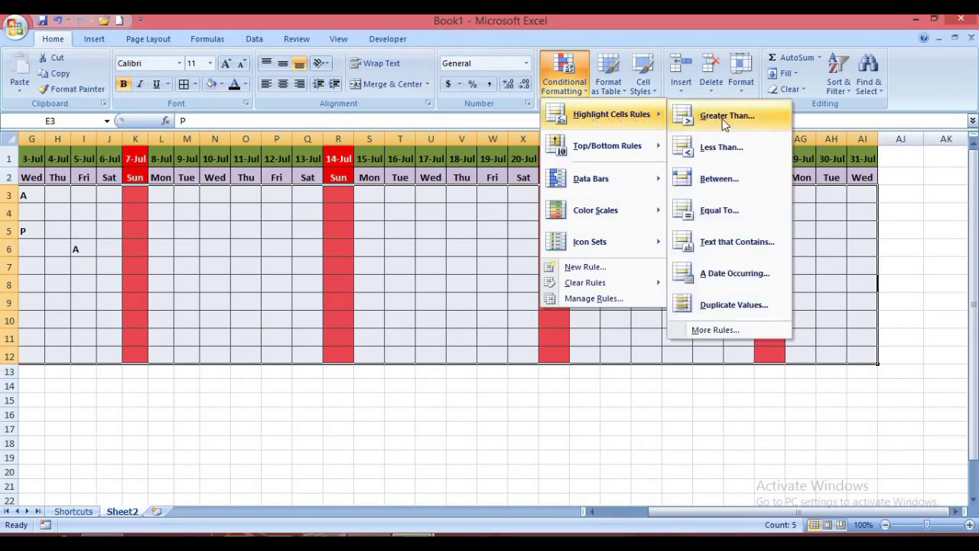
click(714, 211)
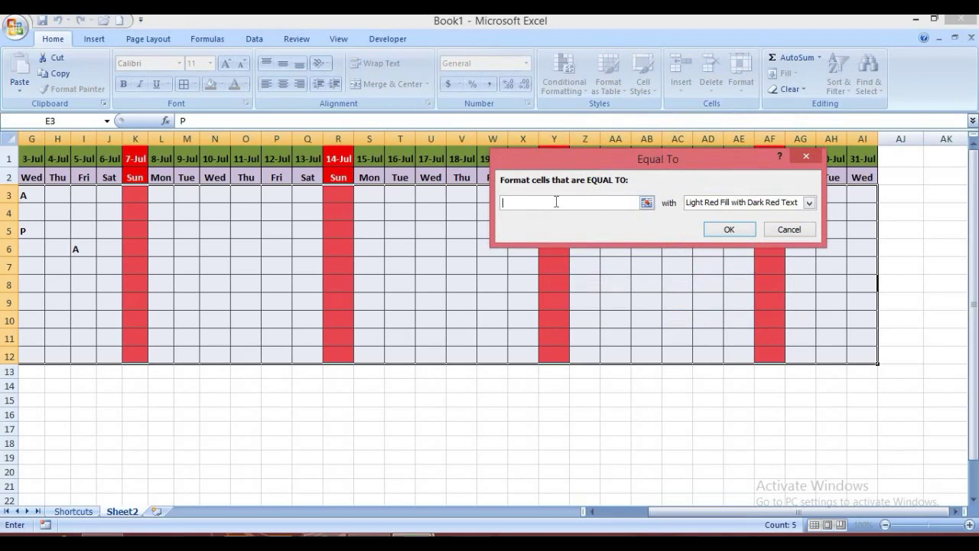
text(A)
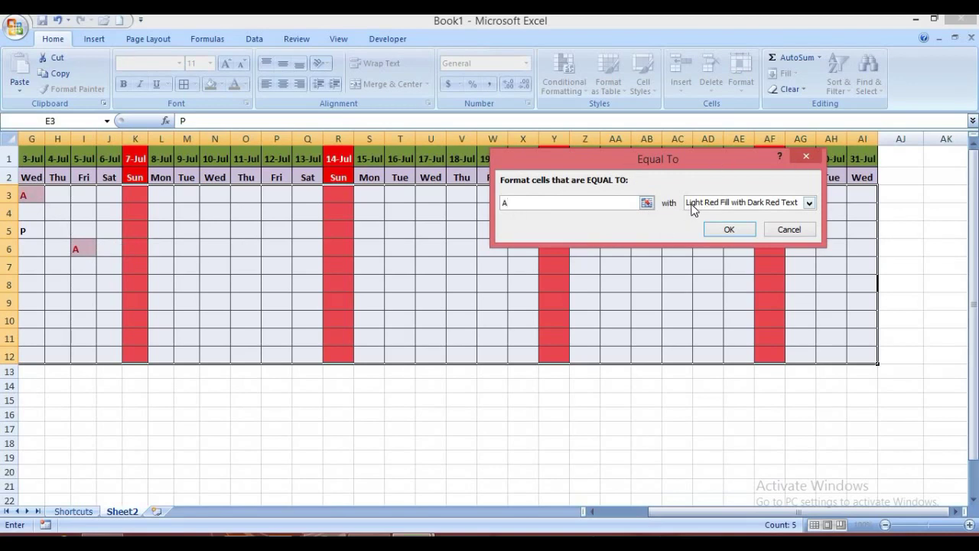
Preview red text, red border, light red fill and green fill formats for the rule.
click(810, 205)
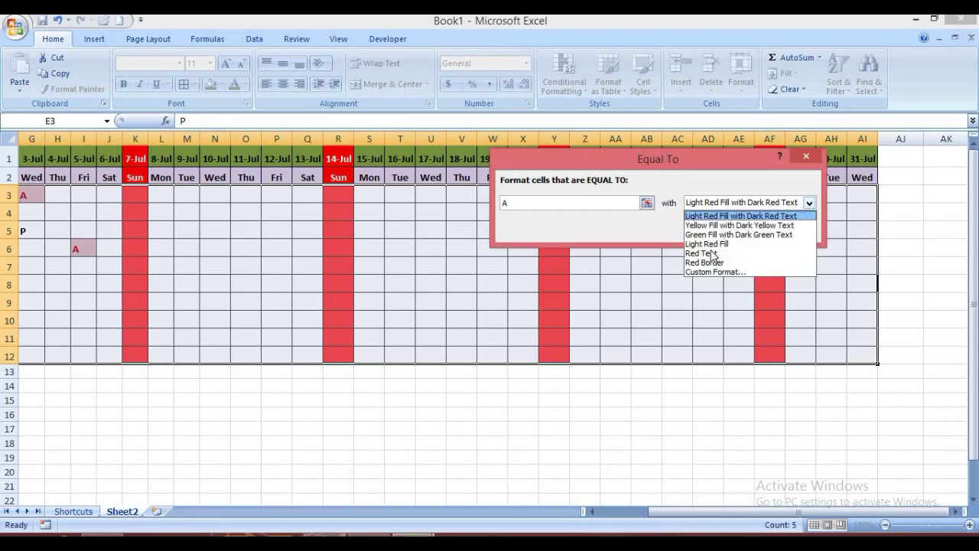
click(719, 248)
click(808, 203)
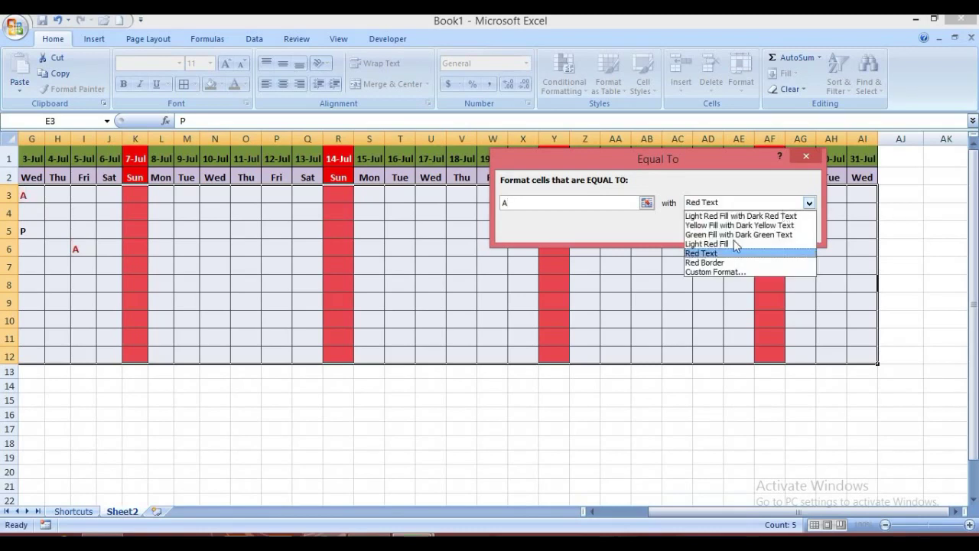
click(729, 263)
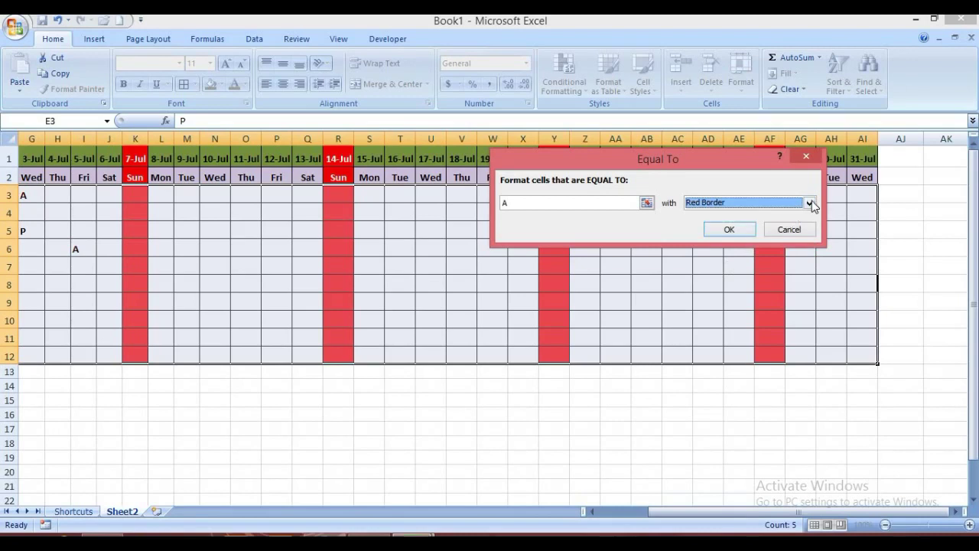
click(810, 202)
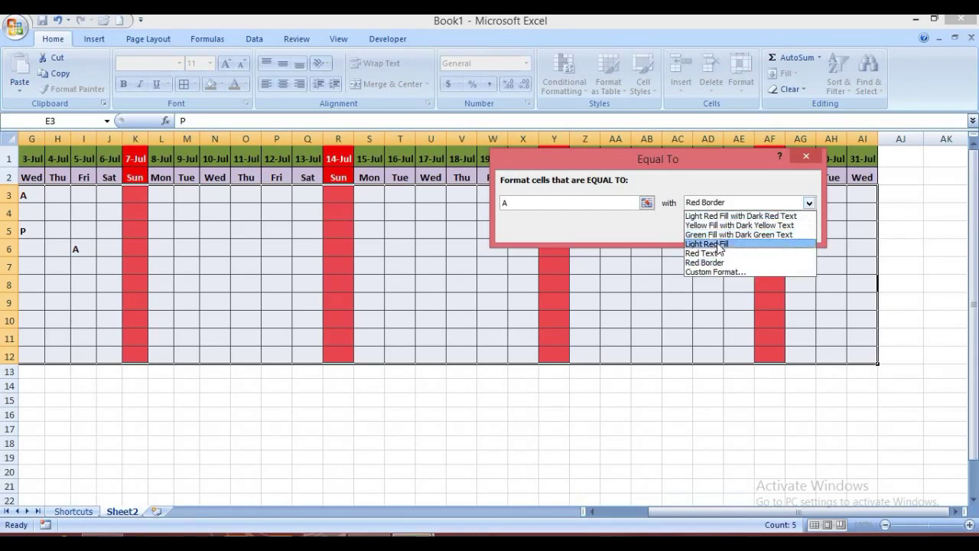
click(724, 243)
click(808, 203)
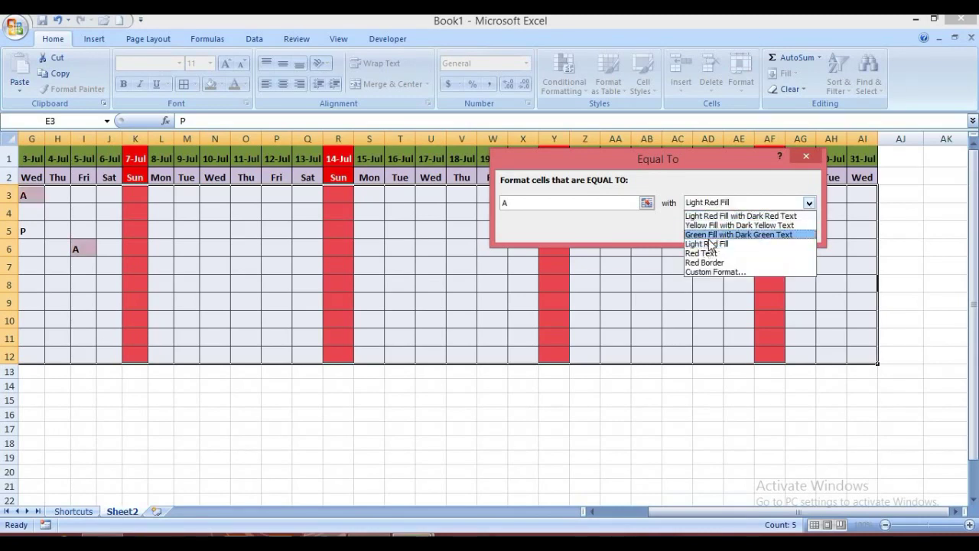
click(757, 233)
Apply Light Red Fill with Dark Red Text to the A rule and confirm it.
click(809, 203)
click(787, 215)
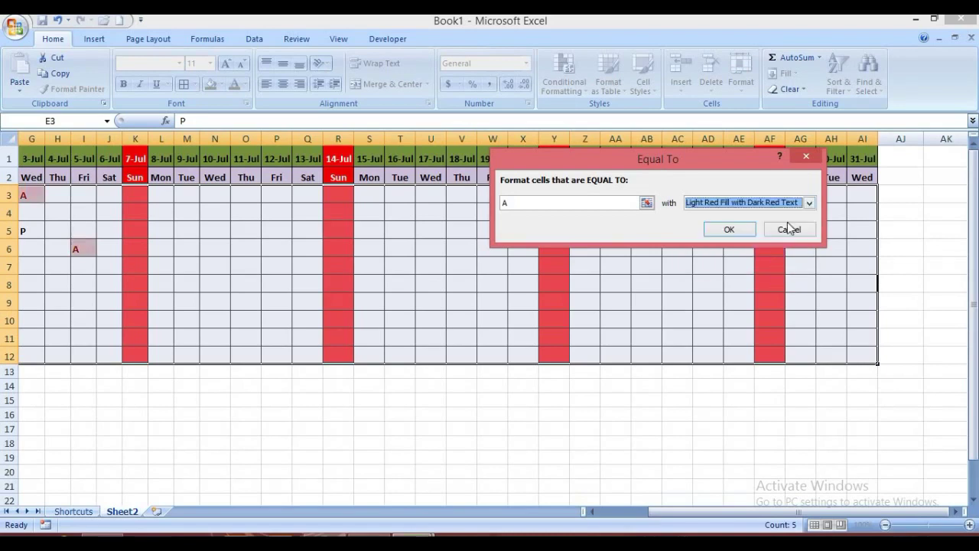
click(810, 203)
click(775, 224)
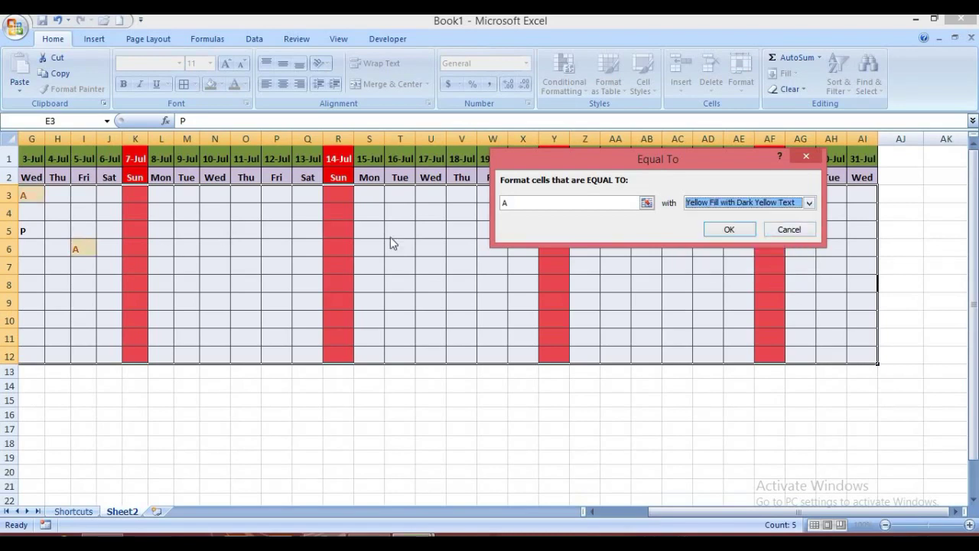
click(810, 204)
click(745, 212)
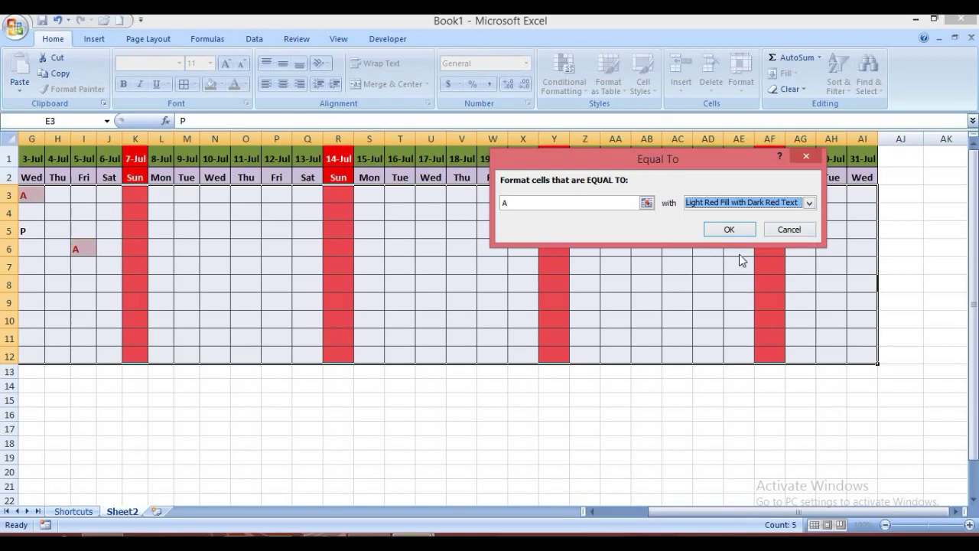
click(729, 230)
click(586, 425)
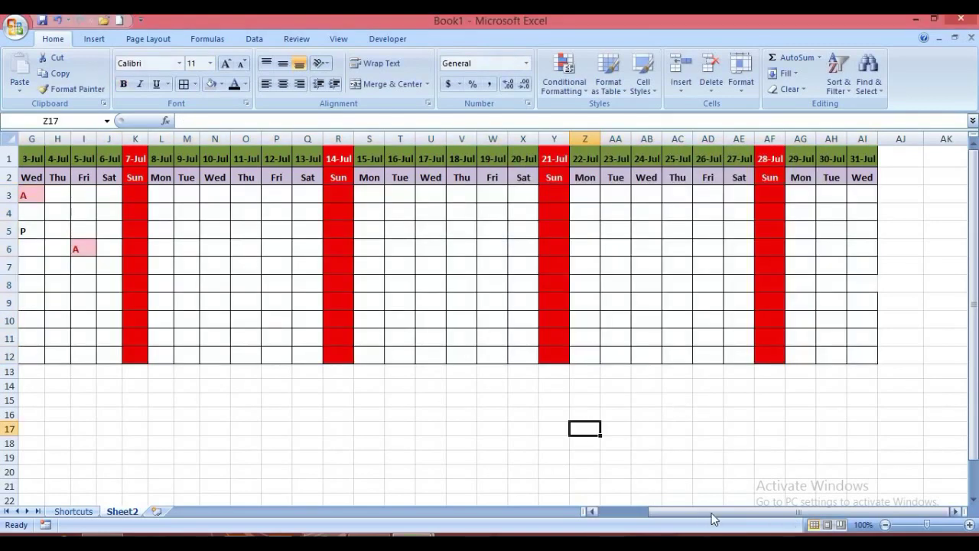
Mark O4 and N7 as A from their dropdowns.
drag(708, 511, 398, 288)
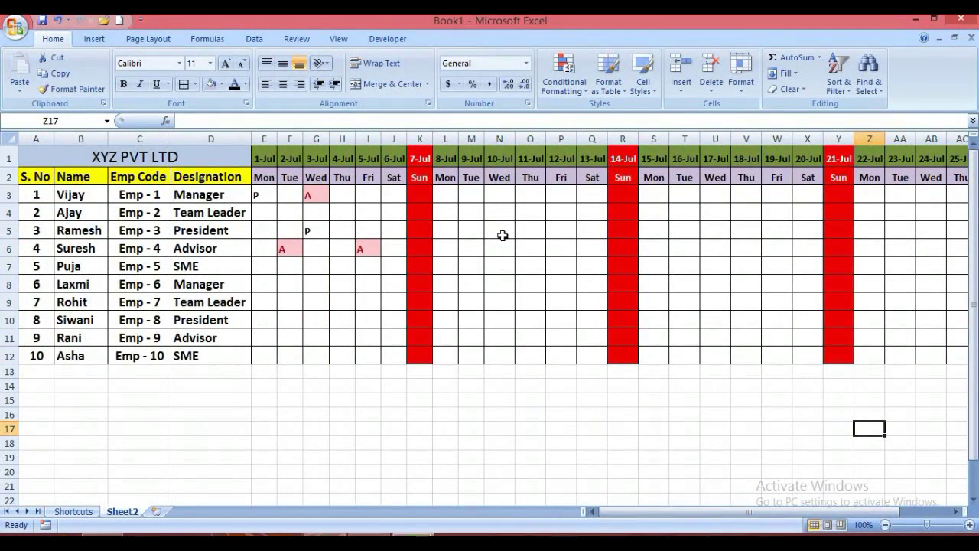
click(541, 217)
click(552, 214)
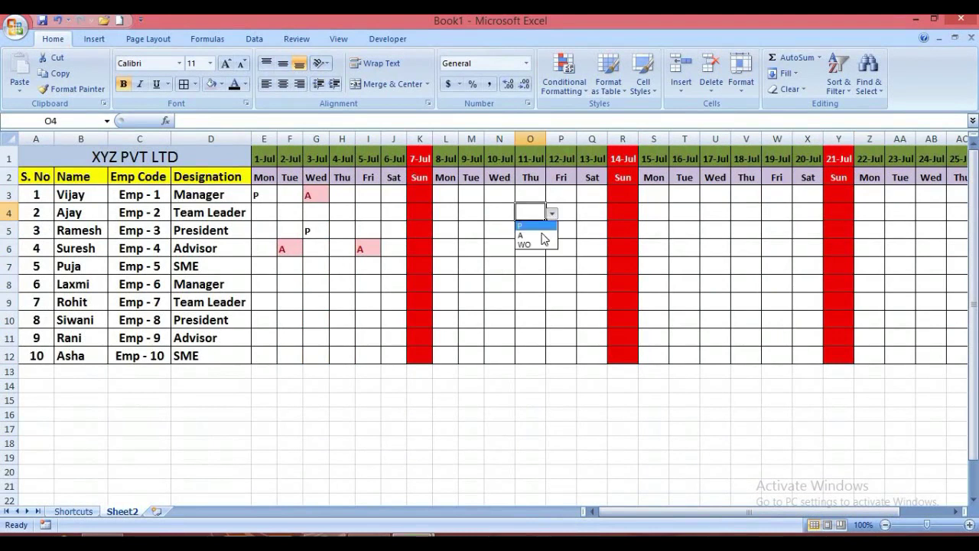
click(535, 242)
click(497, 266)
click(521, 267)
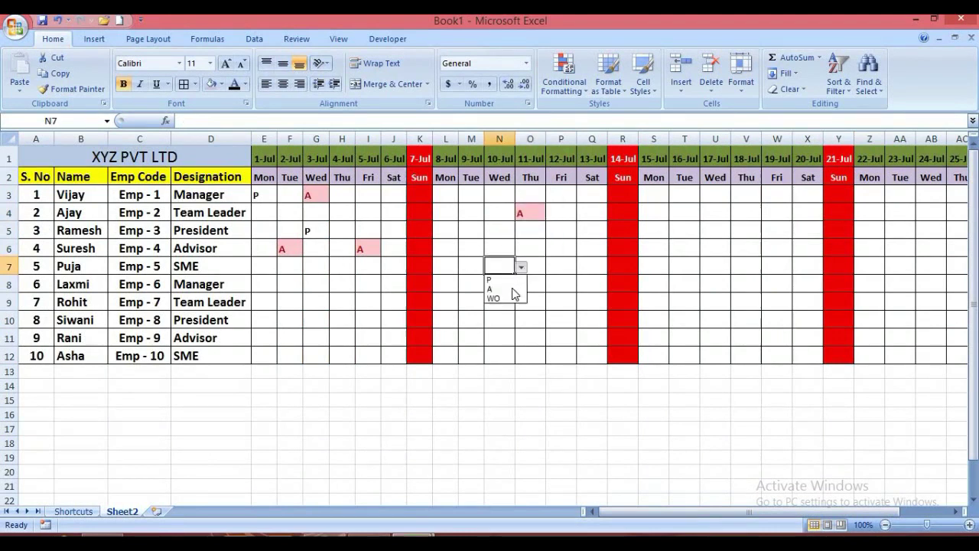
click(506, 294)
Mark W5 and V9 as A and T5 as P.
click(779, 230)
click(799, 231)
click(777, 258)
click(759, 304)
click(767, 303)
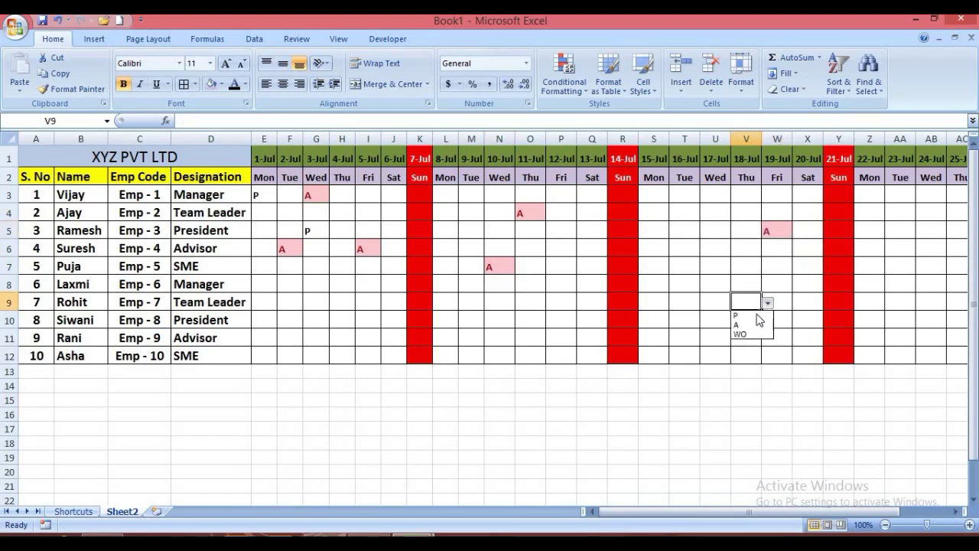
click(685, 231)
click(707, 231)
click(681, 242)
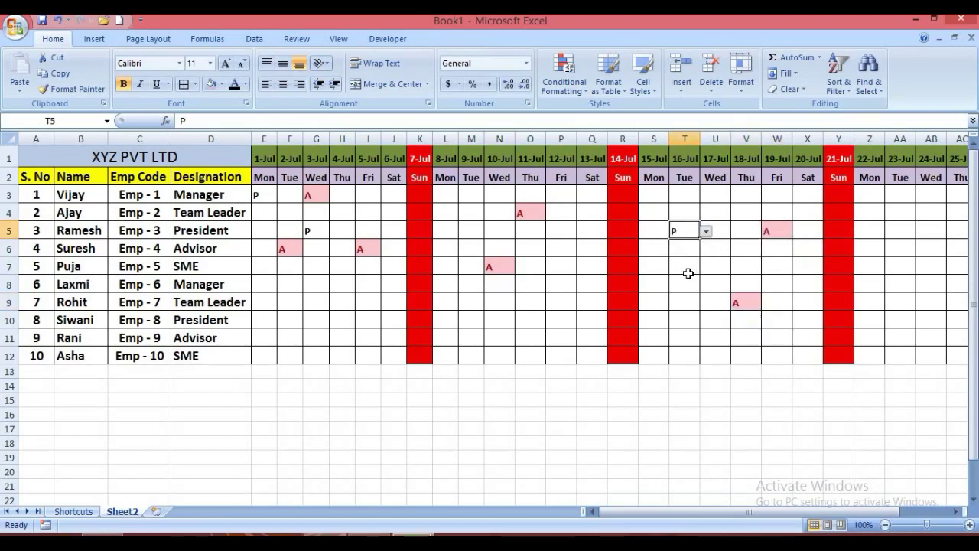
click(531, 400)
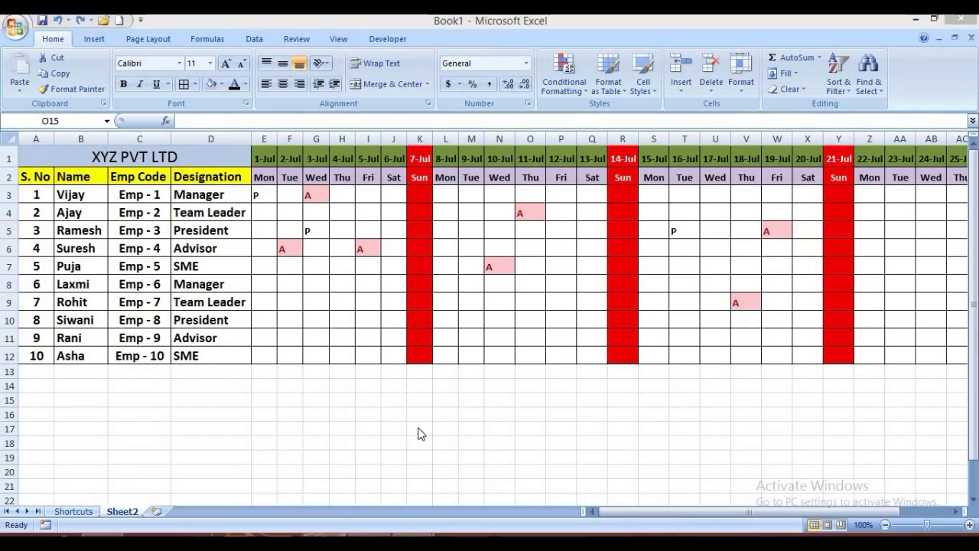
Enter WO in K3 under 7-Jul Sunday and select K3:K12.
click(420, 193)
click(439, 196)
click(420, 206)
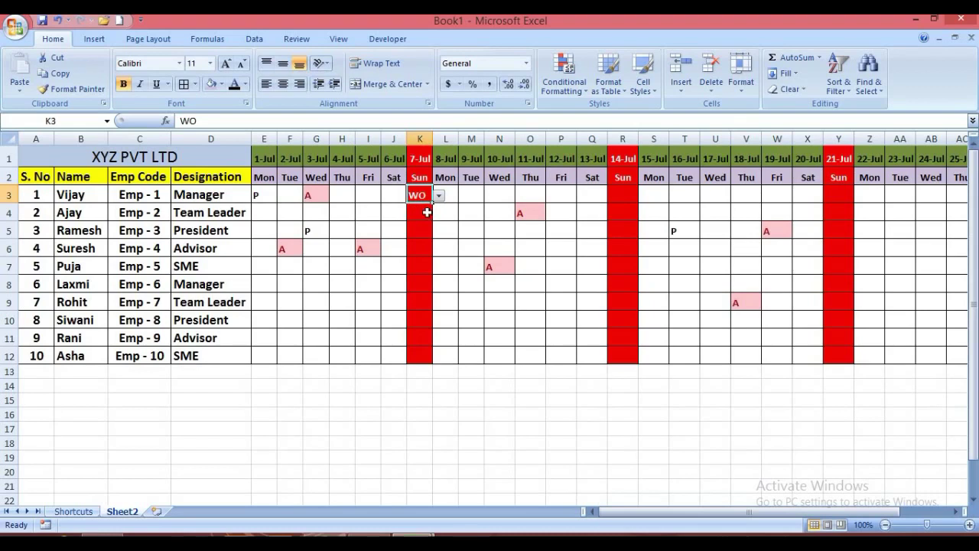
drag(427, 211, 419, 355)
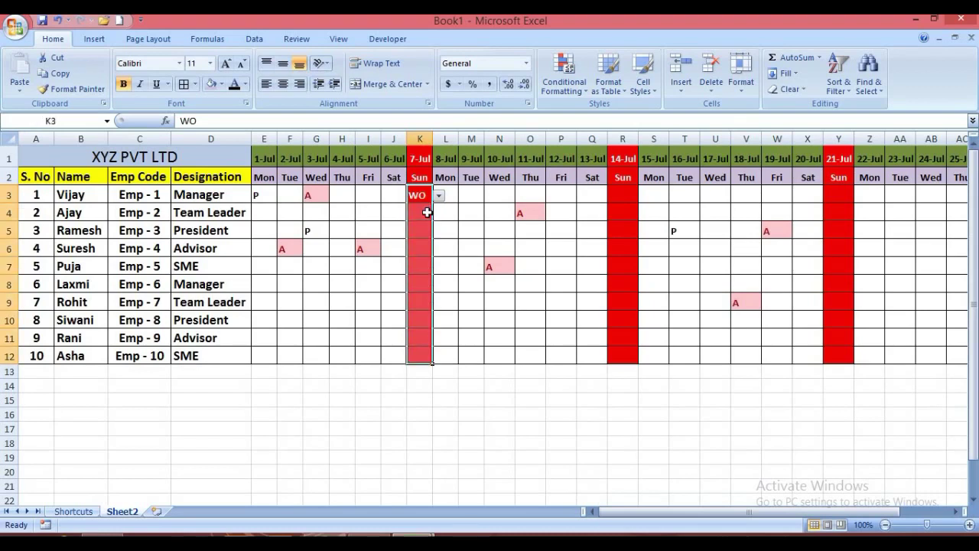
Fill WO down K3:K12 for 7-Jul, then paste it into the 14-Jul and 21-Jul columns.
key(ctrl+d)
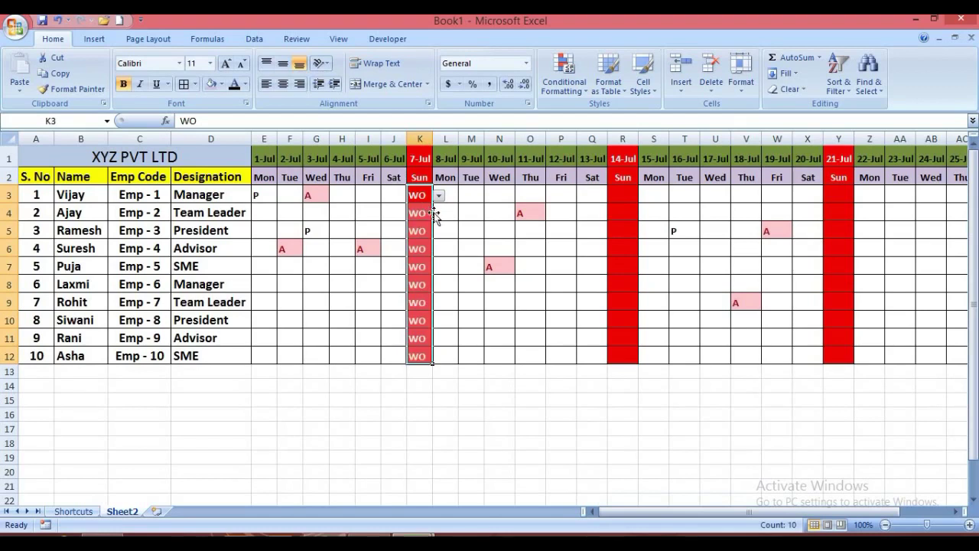
key(ctrl+c)
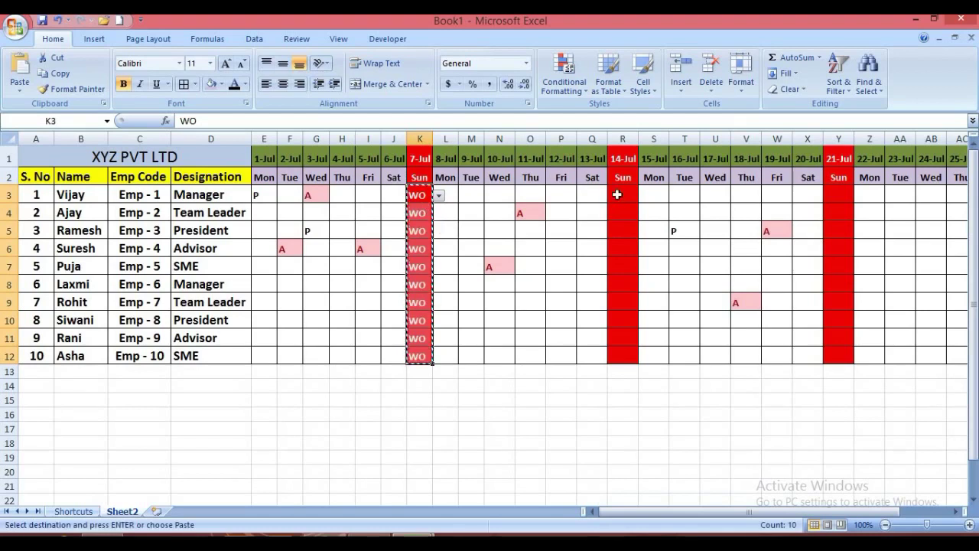
click(619, 193)
key(ctrl+v)
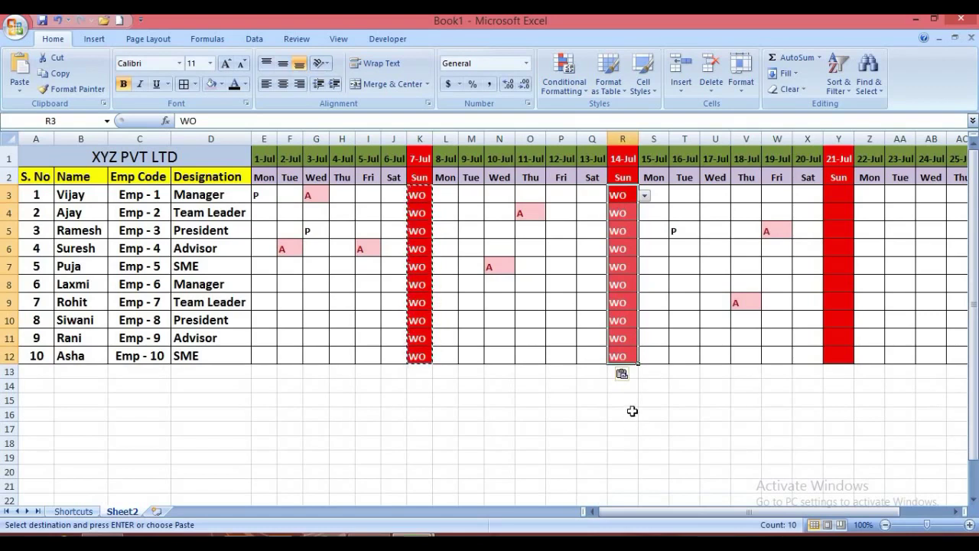
click(632, 413)
click(839, 196)
key(ctrl+v)
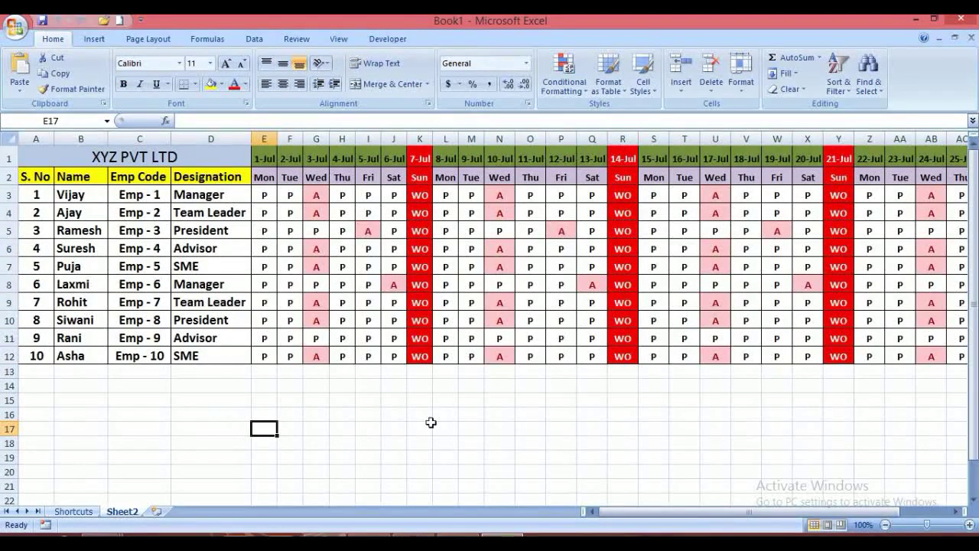